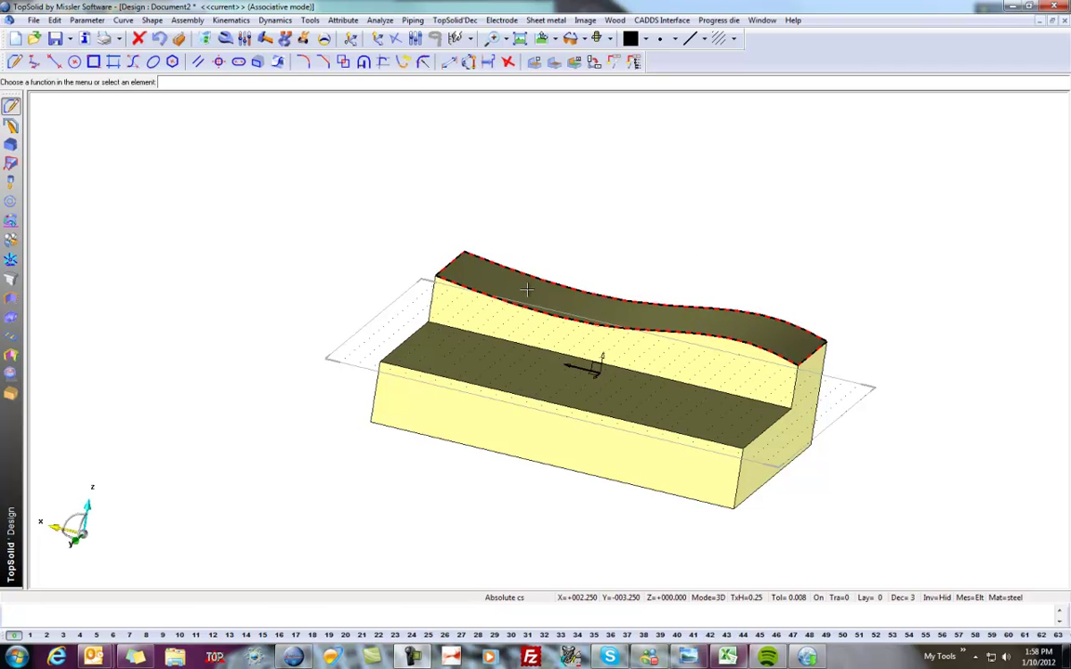
Place the text "BUYING TOPSOLID" near the upper-left corner of the block's flat face, viewed from above
middle_click_drag(714, 131, 714, 131)
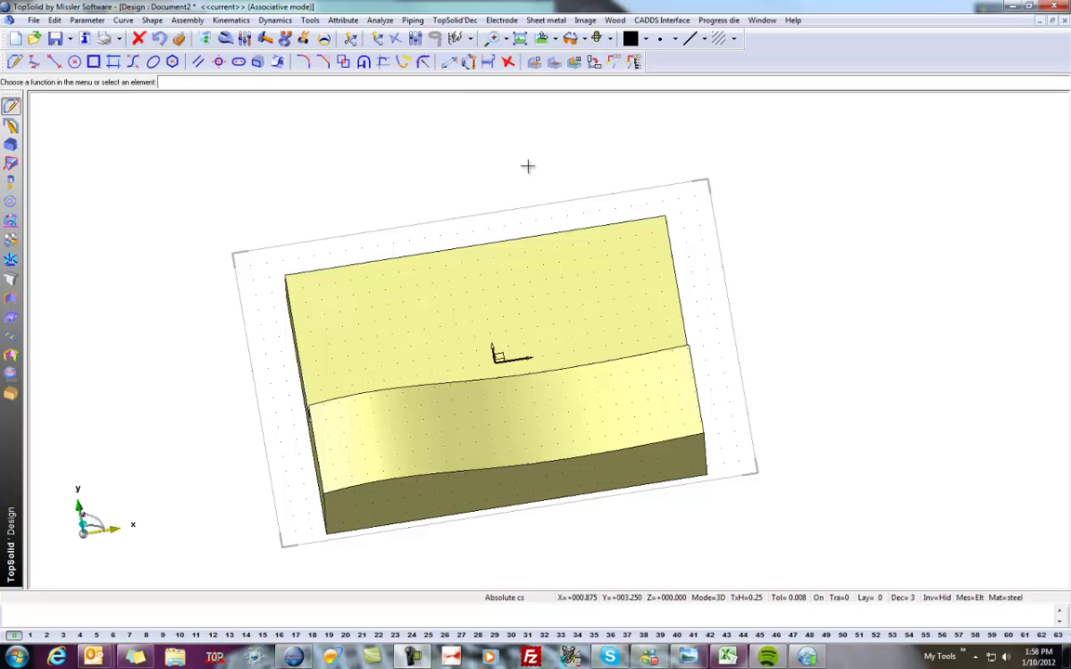
left_click(543, 40)
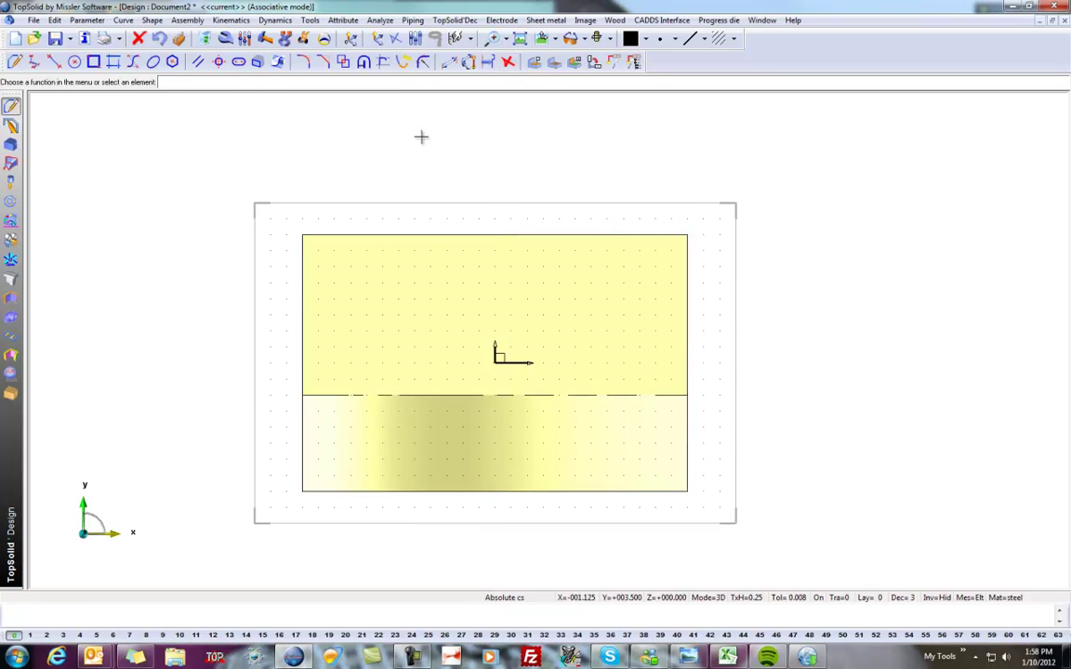
left_click(309, 21)
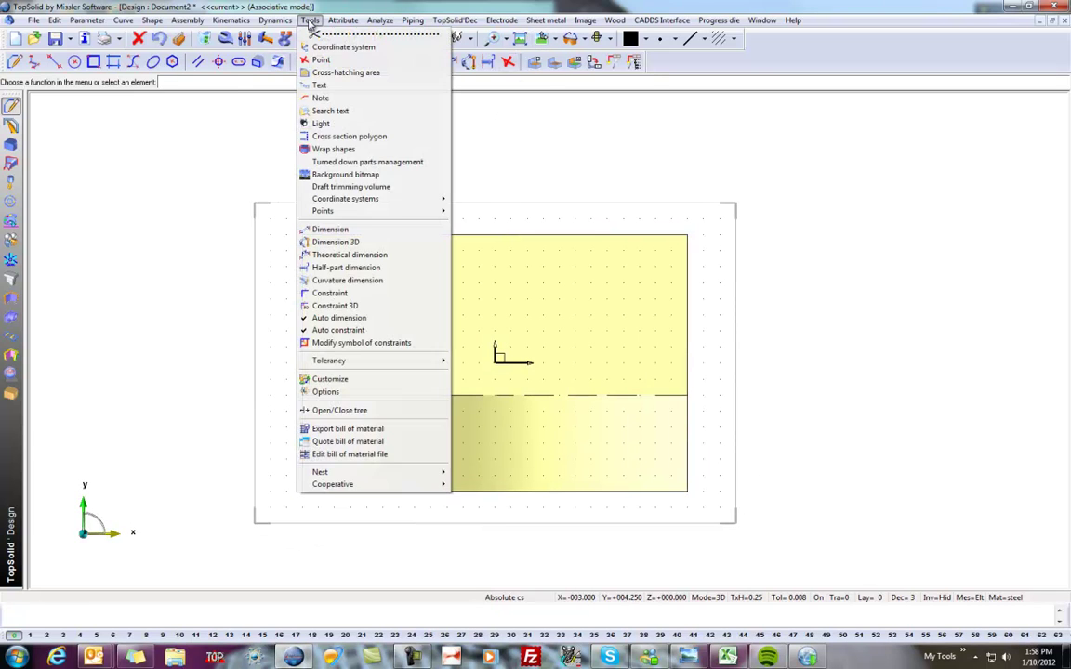
left_click(320, 85)
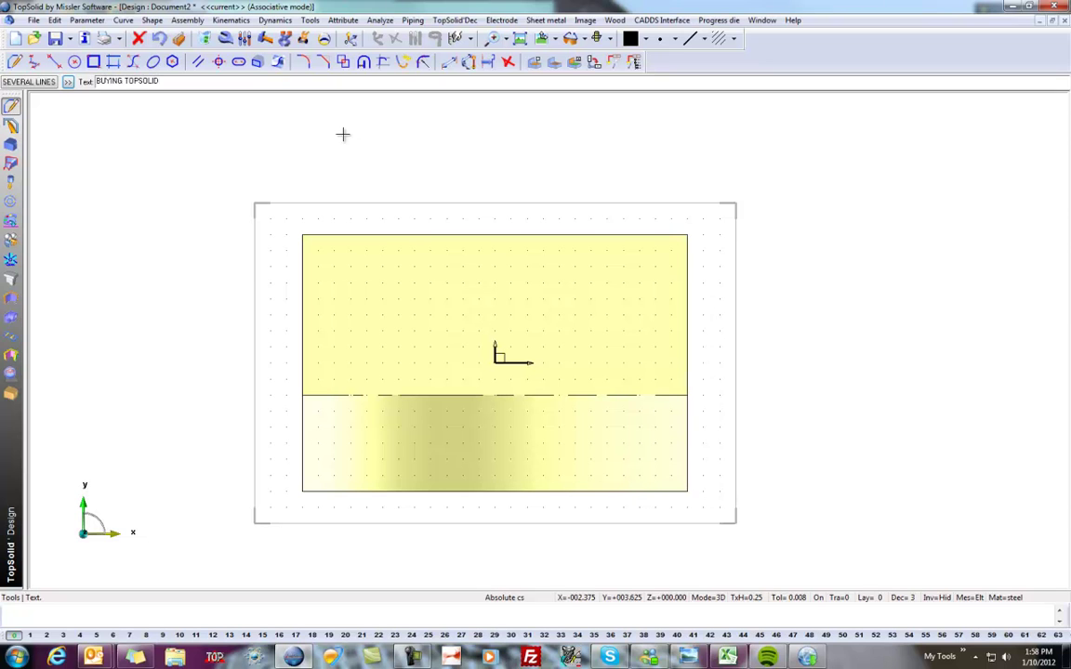
type("BUYING TOPSOLID")
key("Return")
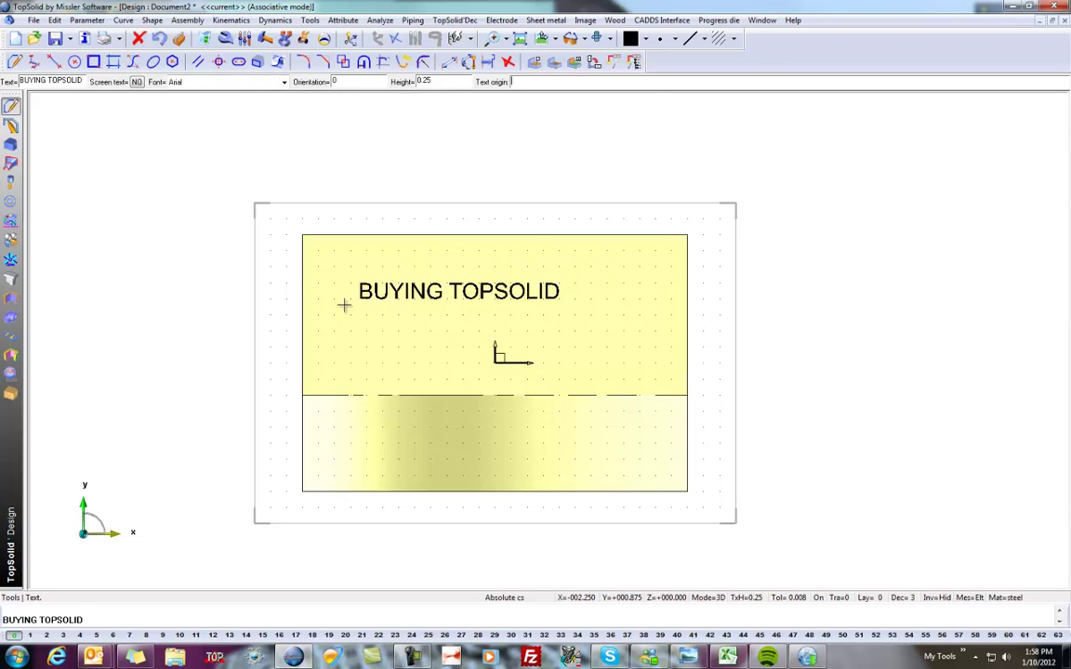
left_click(307, 280)
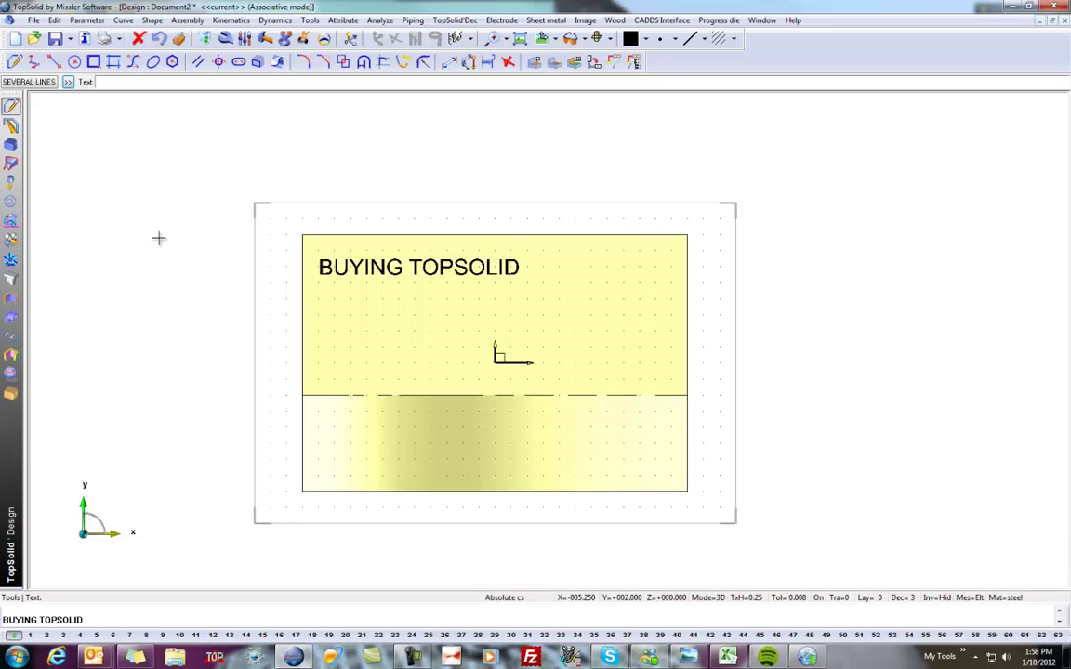
key("Escape")
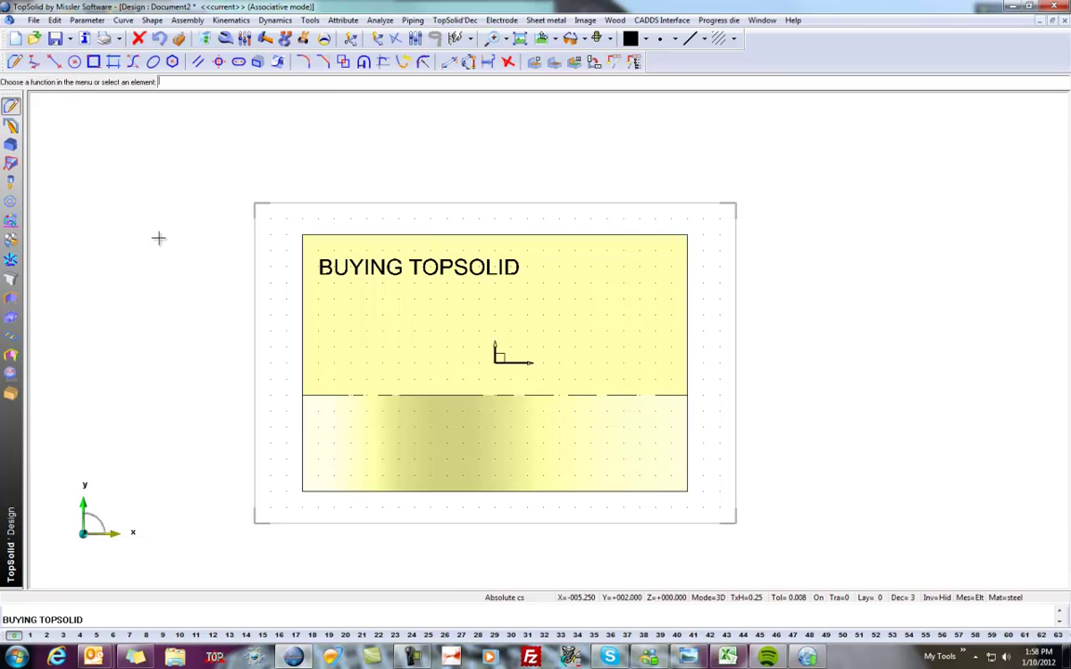
Cut the BUYING TOPSOLID text into the block's flat face as a shallow pocket without blends
left_click(11, 144)
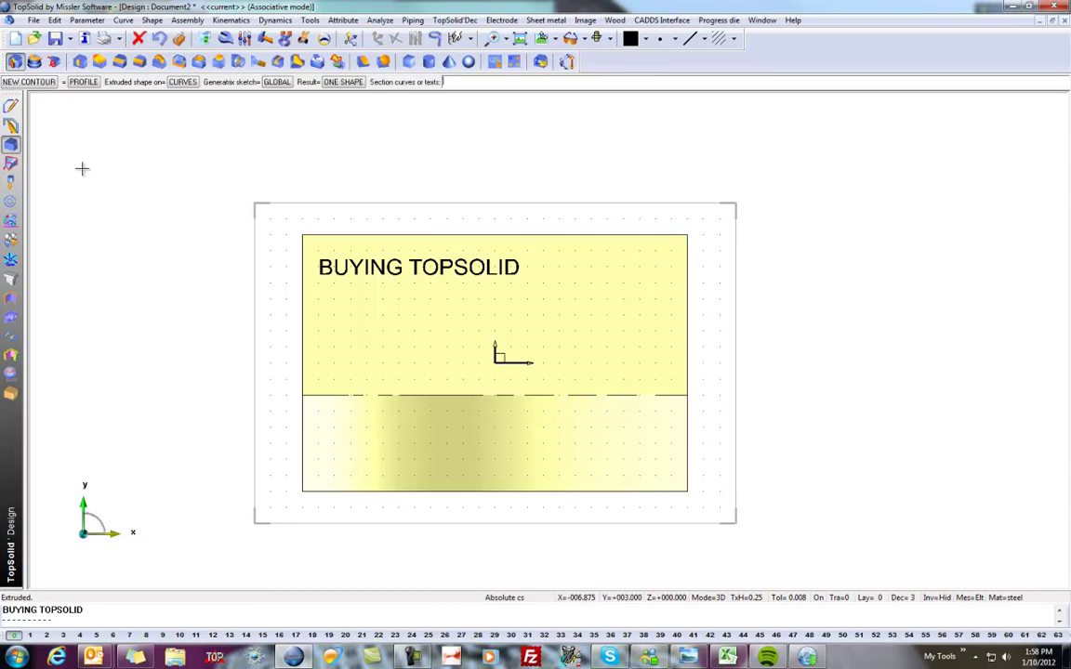
left_click(199, 61)
left_click(366, 301)
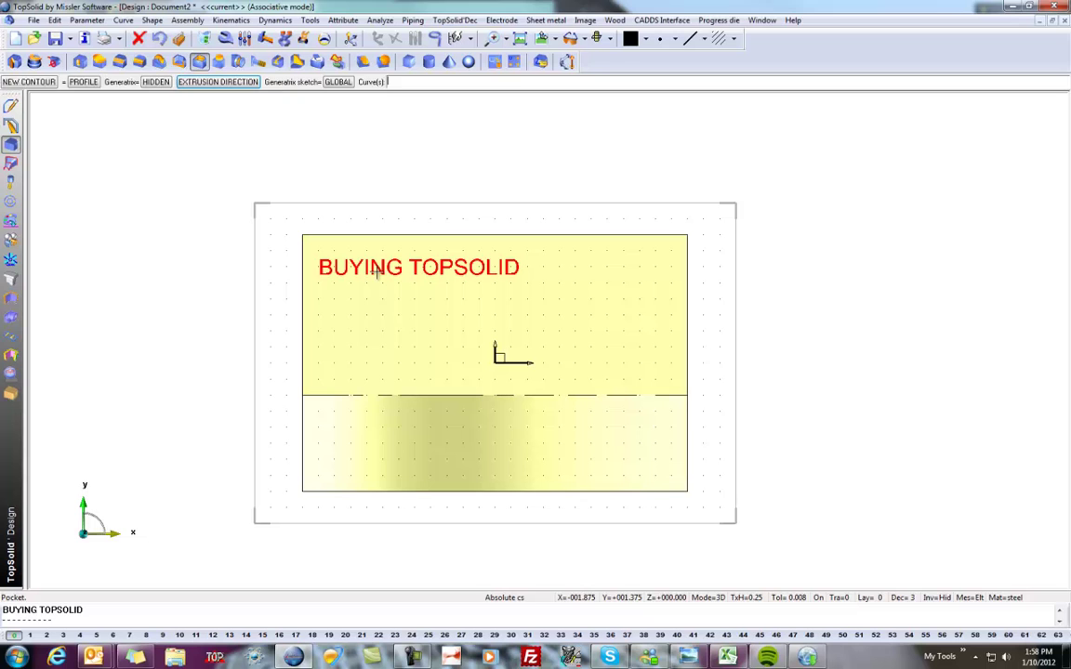
left_click(341, 246)
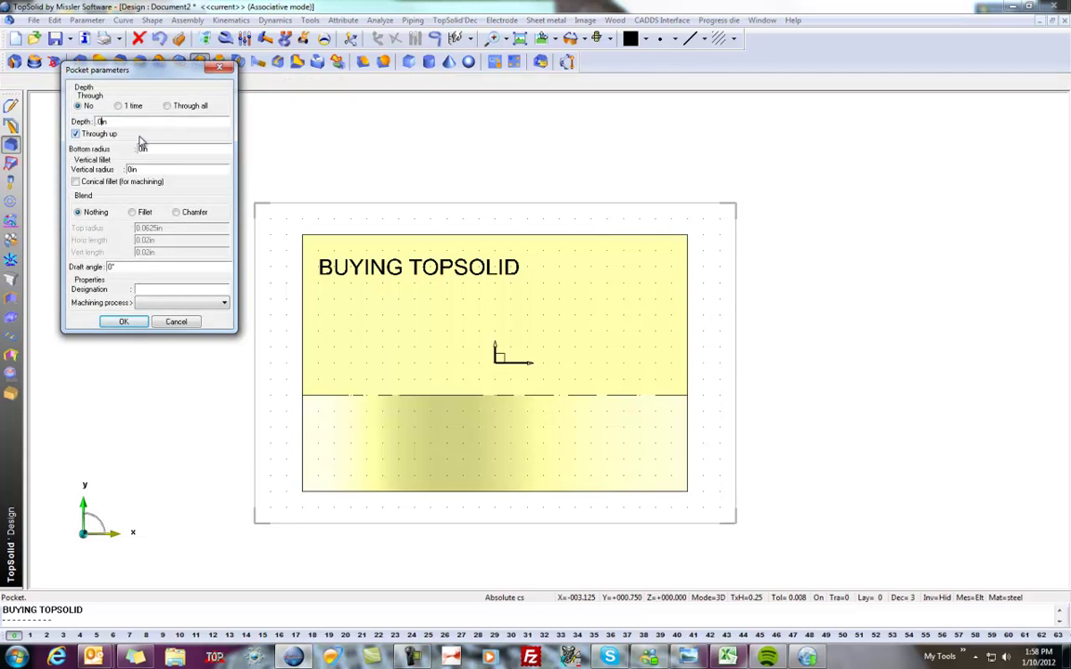
left_click(140, 321)
middle_click_drag(177, 357, 265, 286)
scroll(316, 319, "up", 4)
scroll(316, 321, "up", 3)
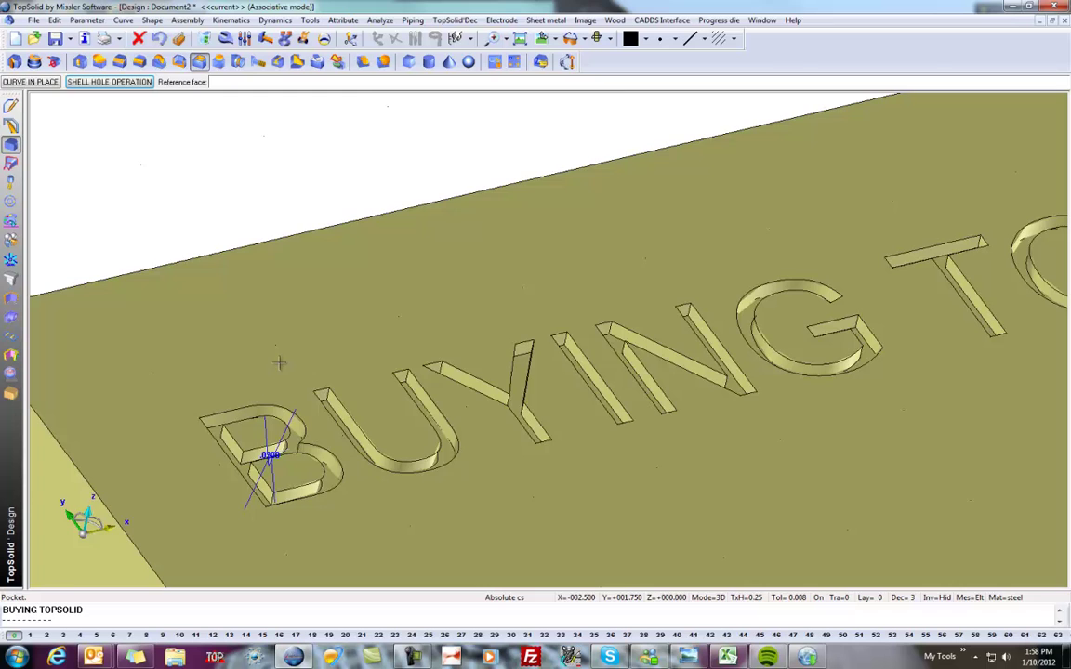
scroll(279, 363, "down", 8)
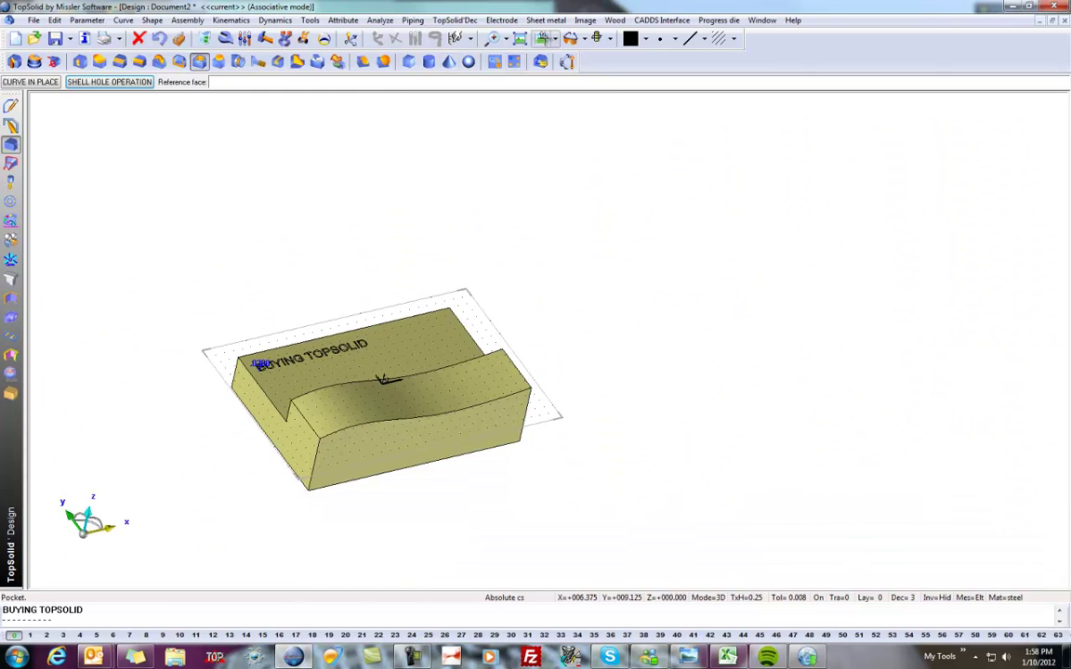
left_click(546, 40)
key("Escape")
Draw an open, wavy interpolation spline through five points across the flat face below the BUYING TOPSOLID text
scroll(333, 403, "up", 3)
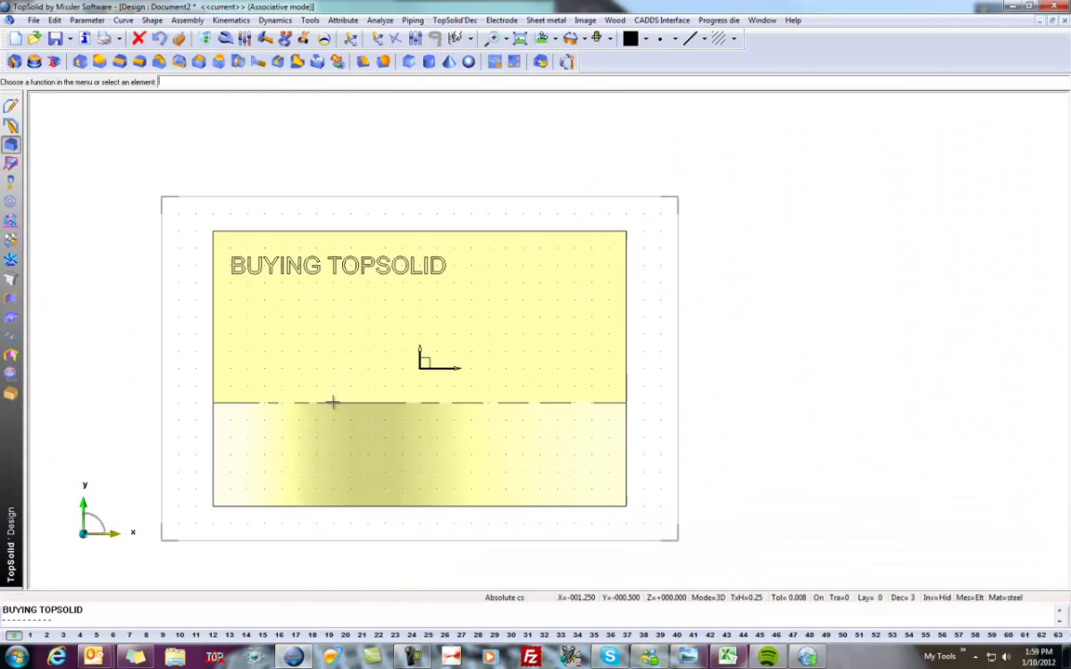
left_click(10, 105)
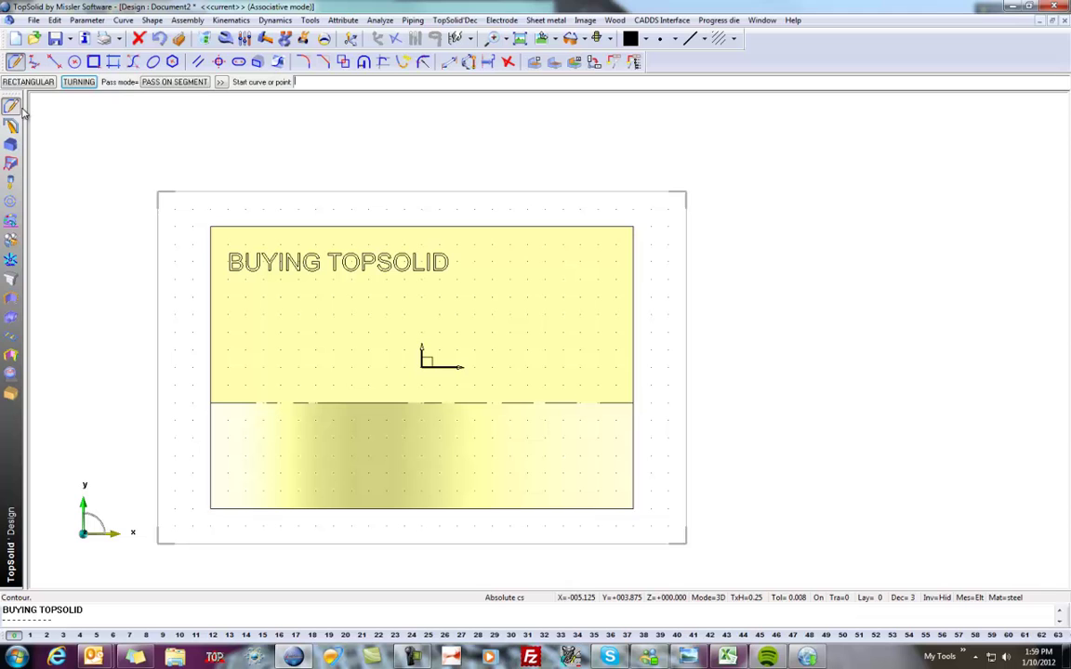
left_click(133, 62)
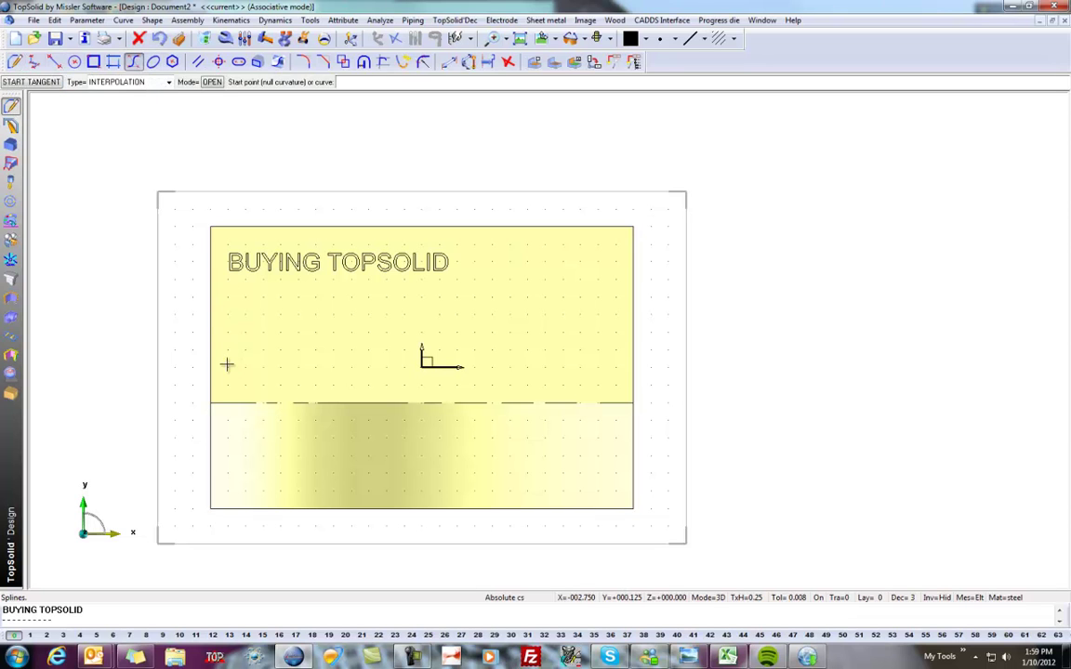
left_click(227, 365)
left_click(289, 323)
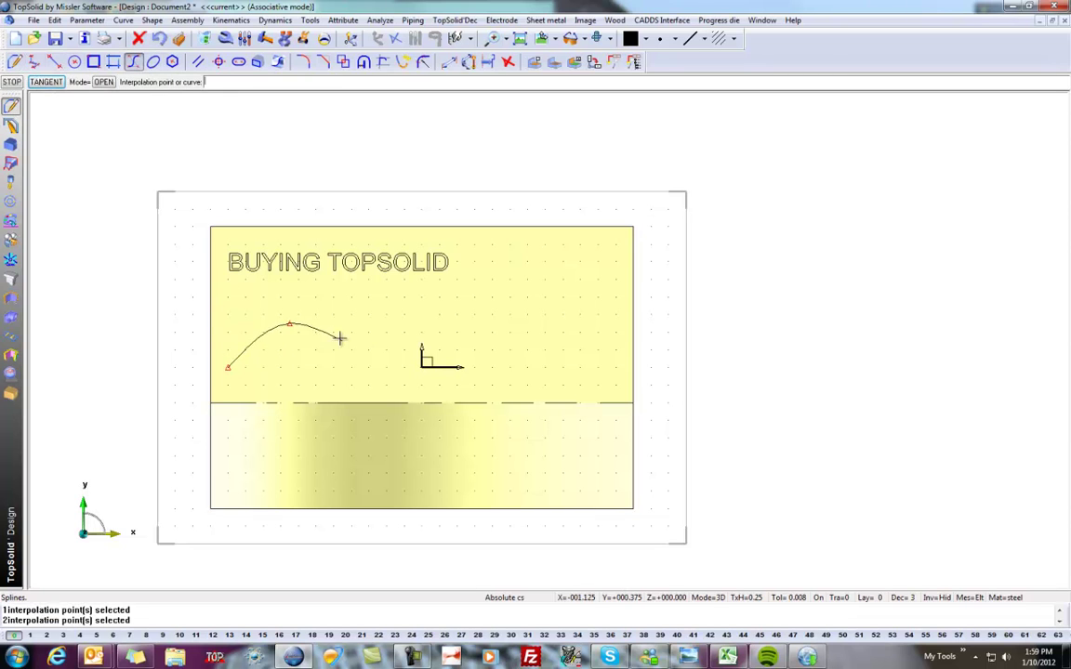
left_click(395, 342)
left_click(501, 333)
left_click(633, 358)
key("Escape")
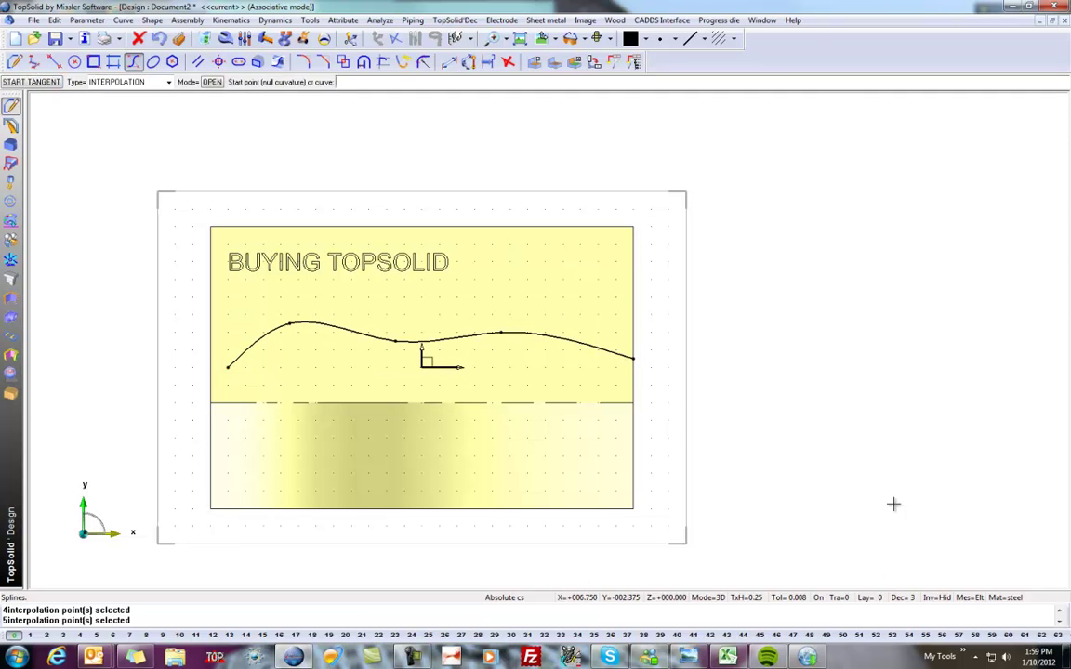
key("Escape")
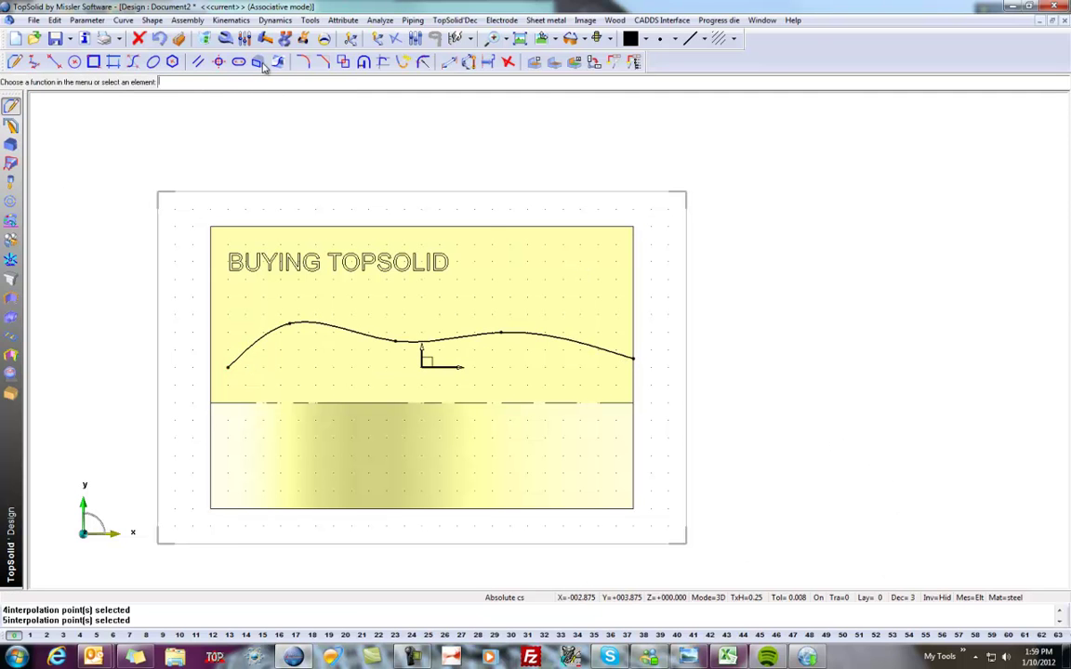
Place the text "IS LIKELY THE BEST DECISION" along the wavy spline, starting near its left end
left_click(313, 21)
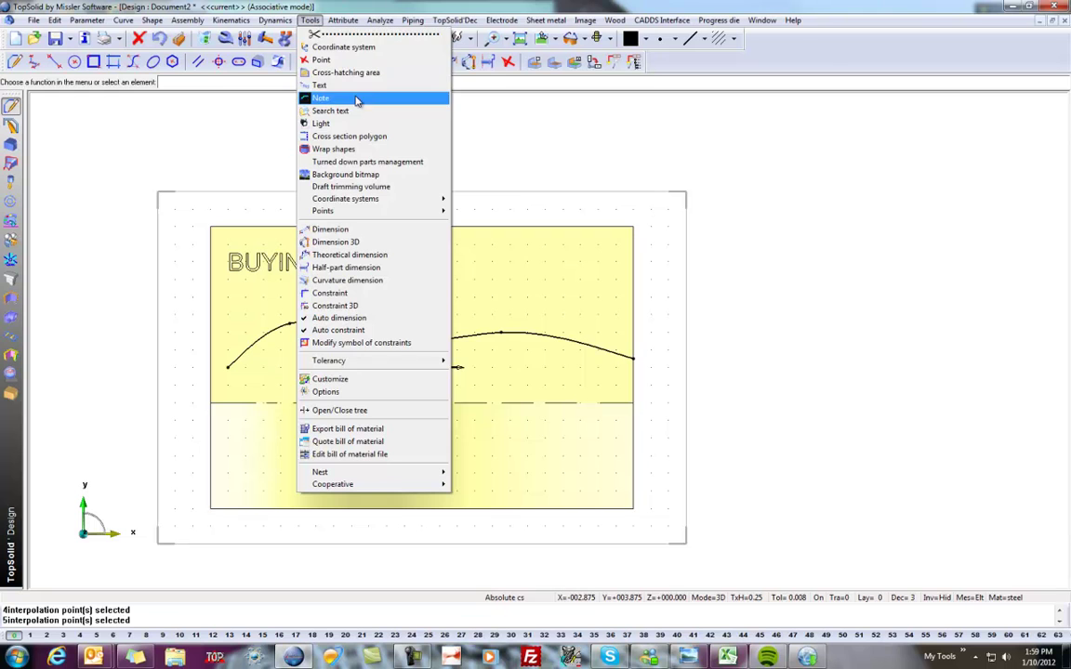
left_click(321, 85)
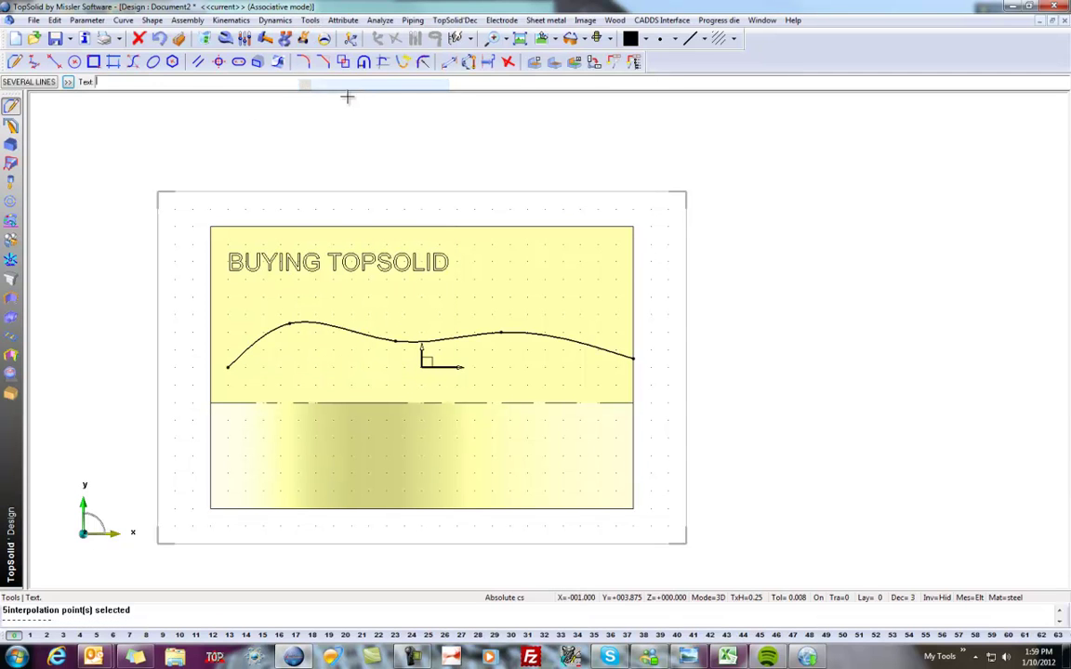
left_click(68, 83)
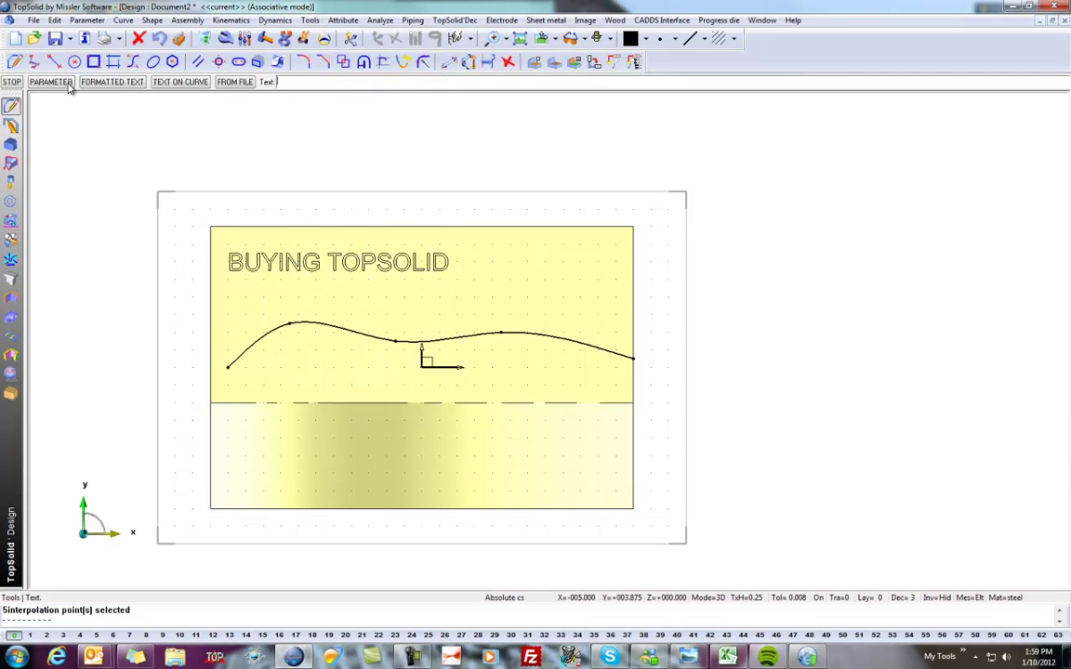
left_click(181, 83)
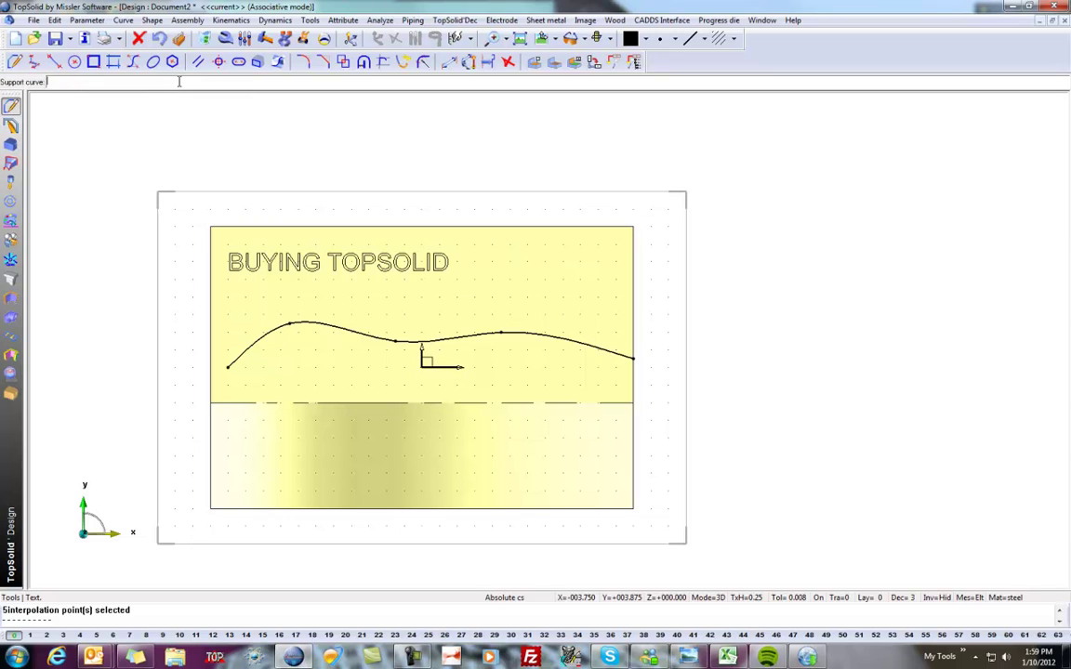
left_click(253, 341)
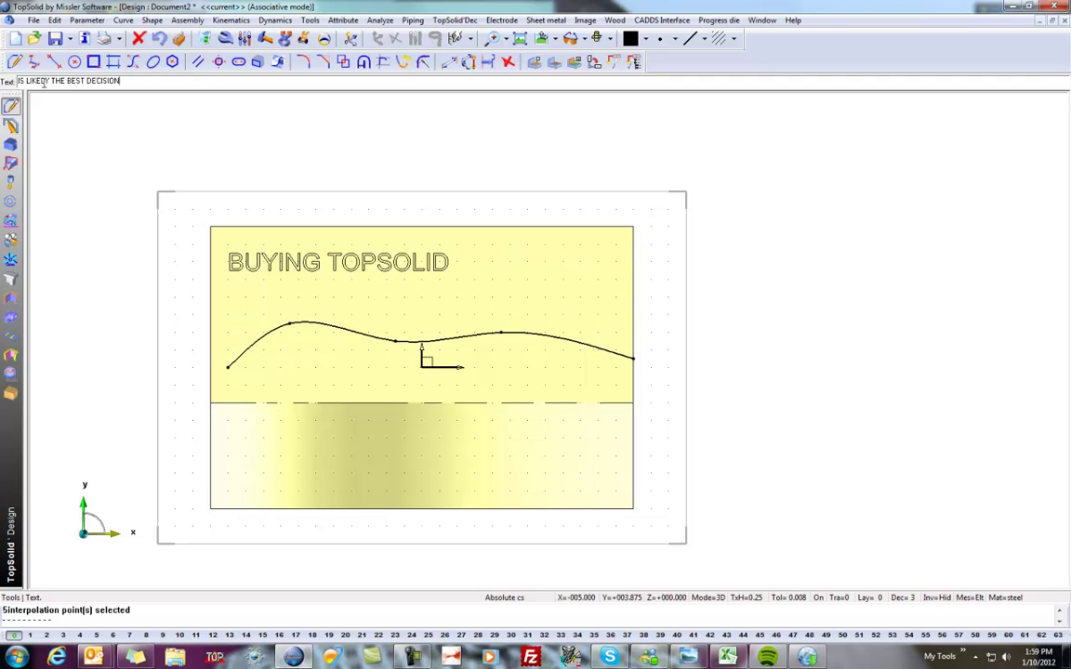
key("Return")
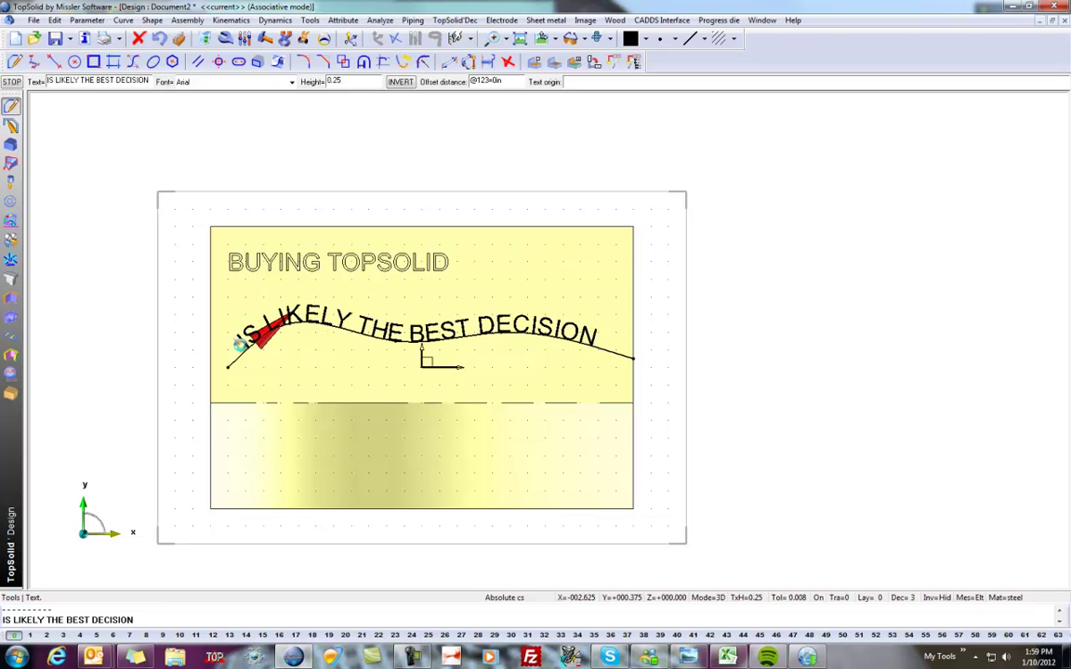
left_click(219, 349)
key("Escape")
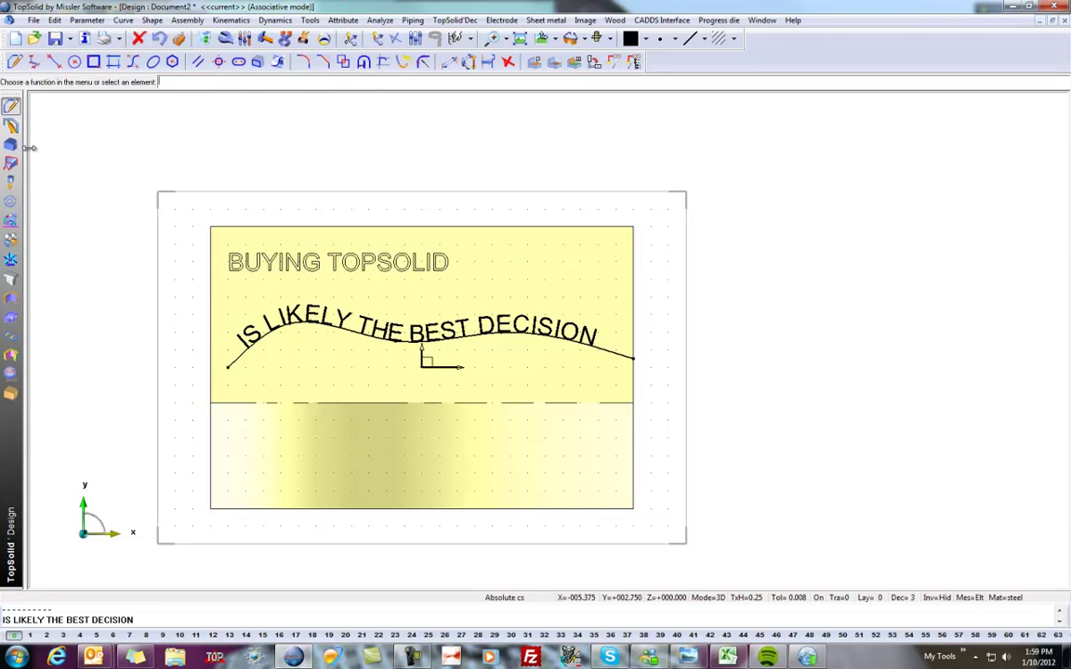
Raise the IS LIKELY THE BEST DECISION text from the flat face as a low boss without blends
left_click(11, 144)
left_click(219, 62)
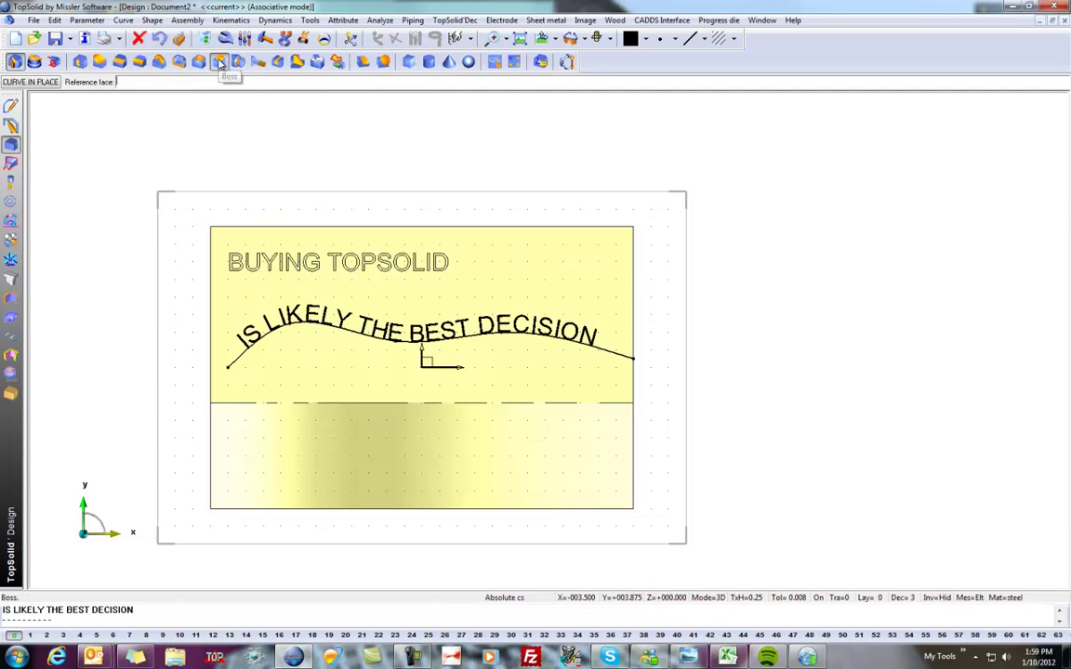
left_click(273, 322)
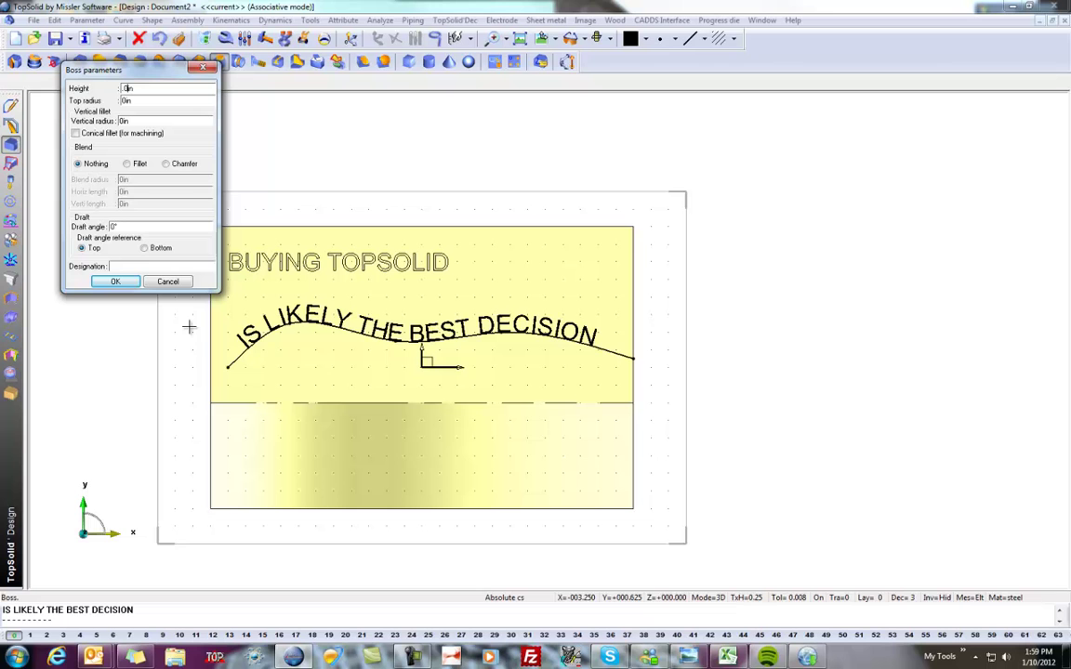
left_click(113, 281)
middle_click_drag(150, 345, 179, 279)
scroll(295, 337, "up", 4)
middle_click_drag(265, 351, 281, 384)
scroll(281, 384, "down", 8)
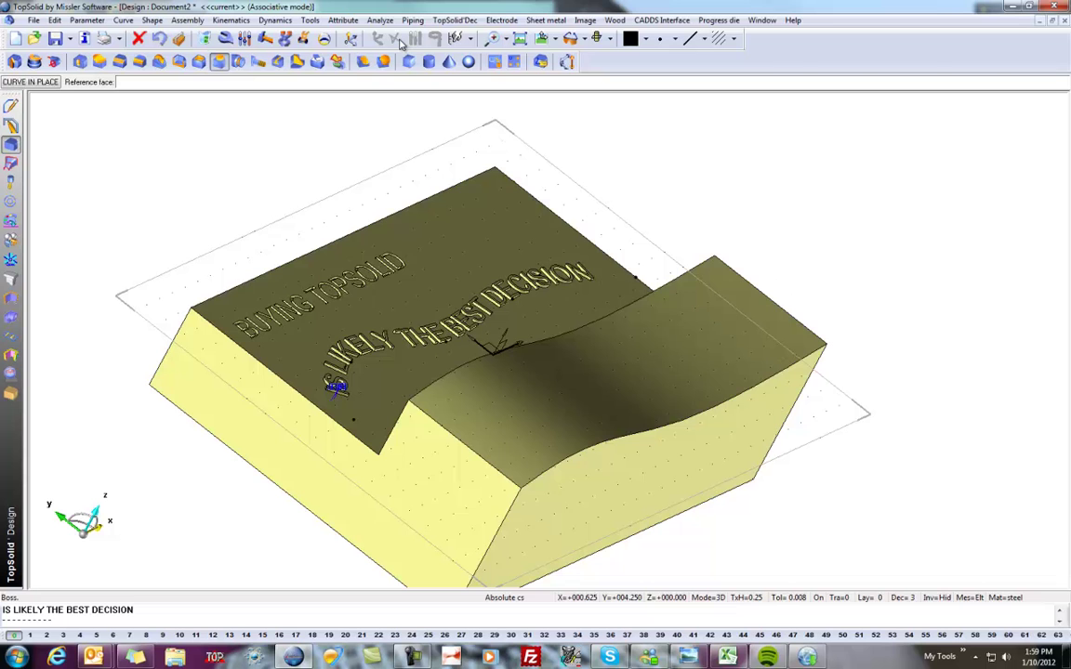
Place the text "THAT YOU CAN MAKE!" in the middle of the block's curved face area, viewed from above
left_click(521, 38)
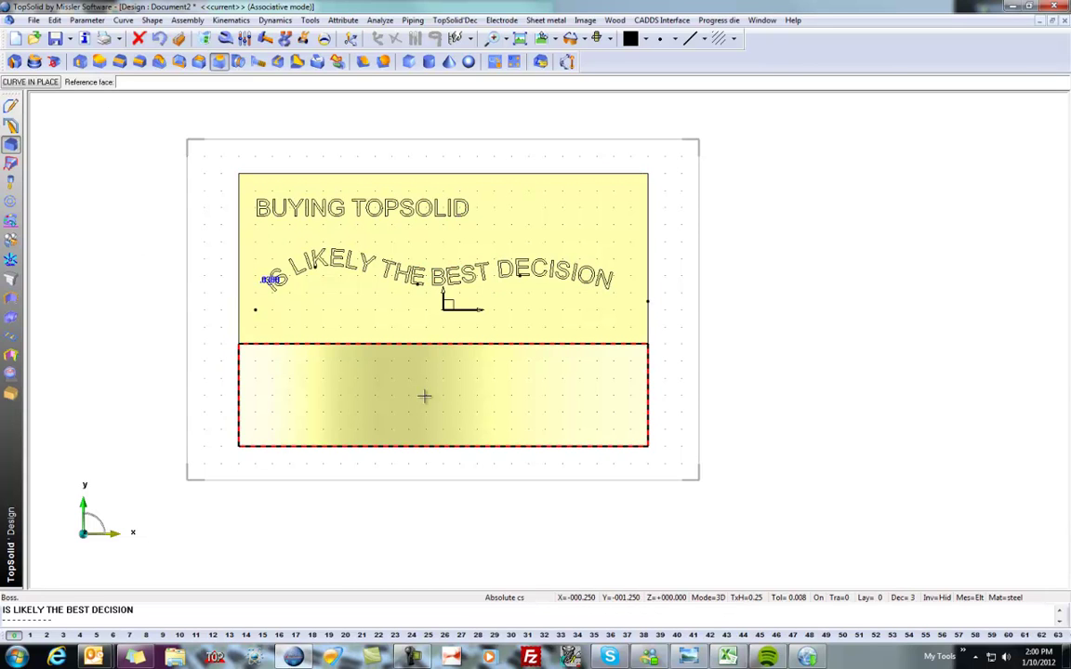
left_click(311, 21)
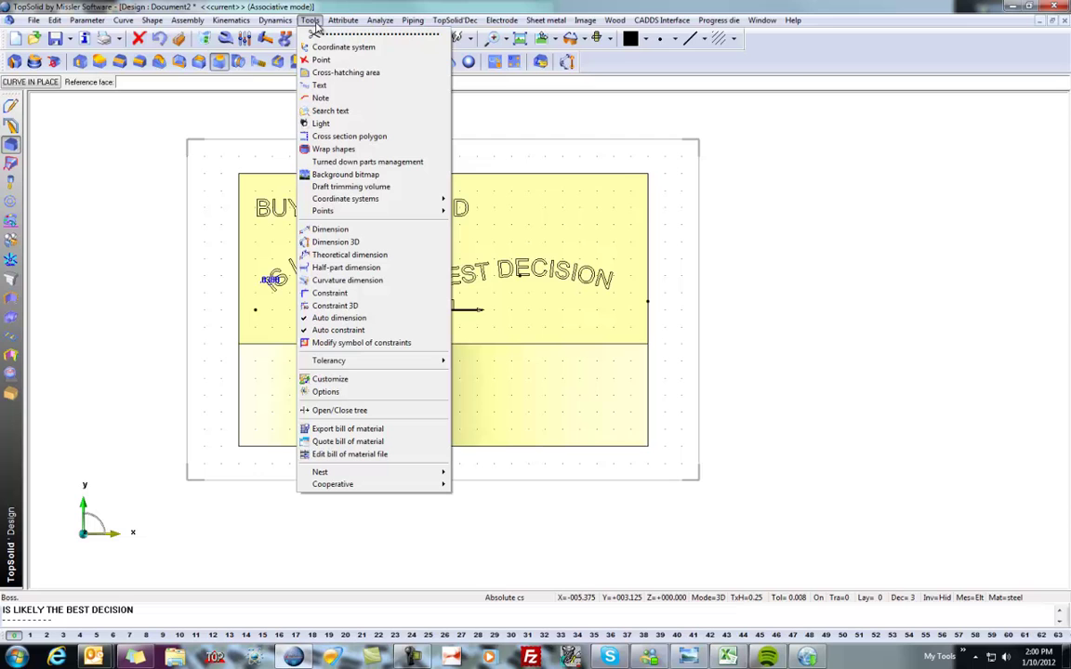
left_click(354, 87)
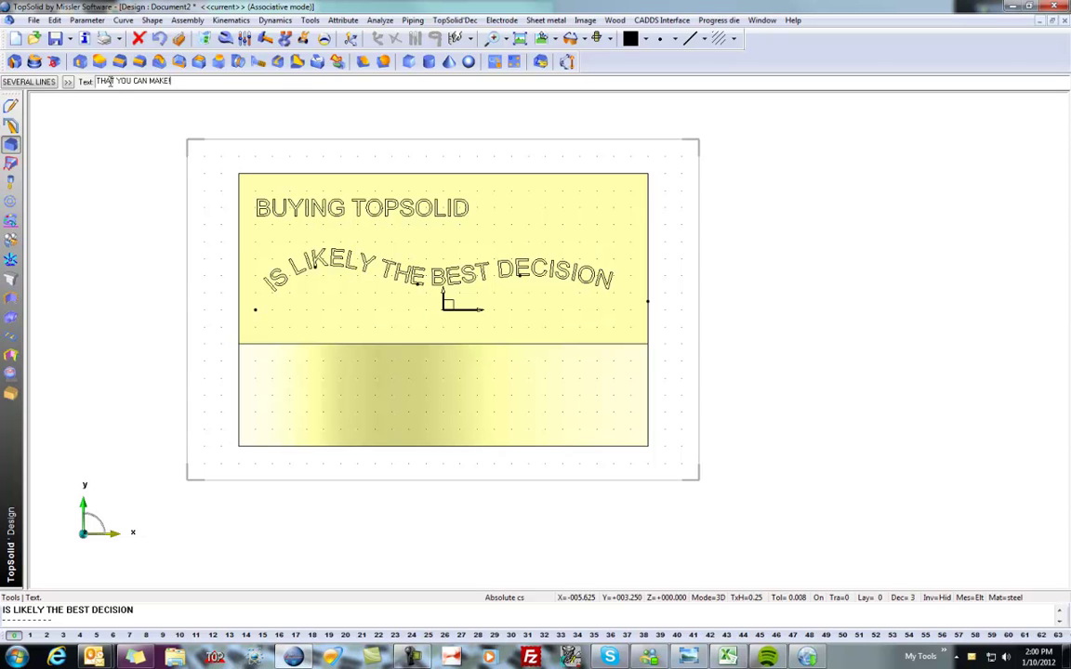
key("Return")
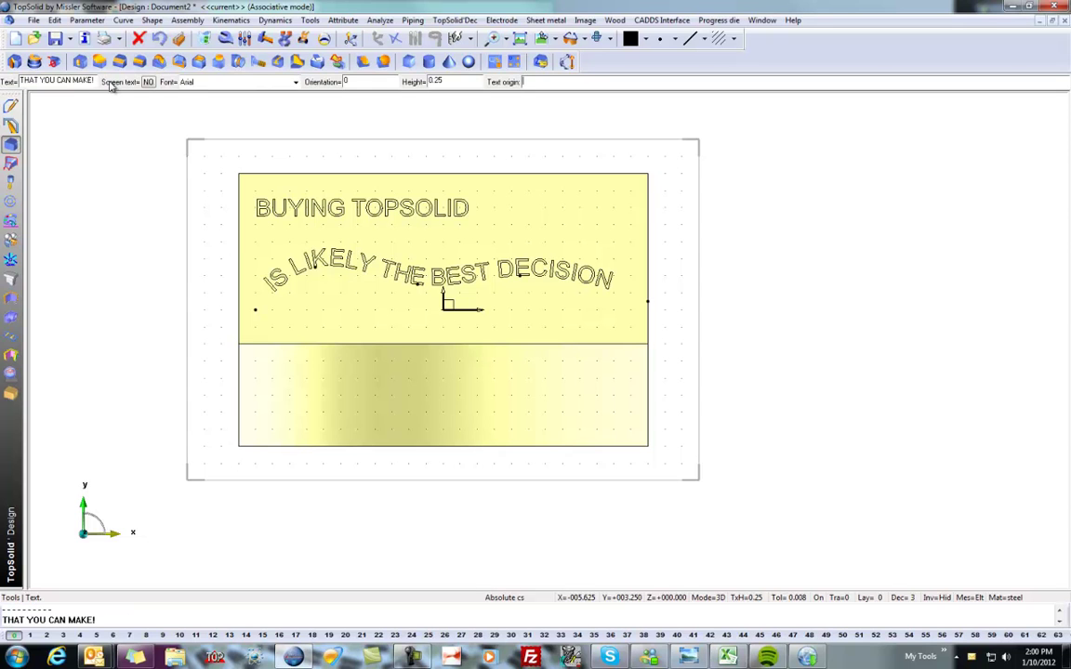
left_click(317, 398)
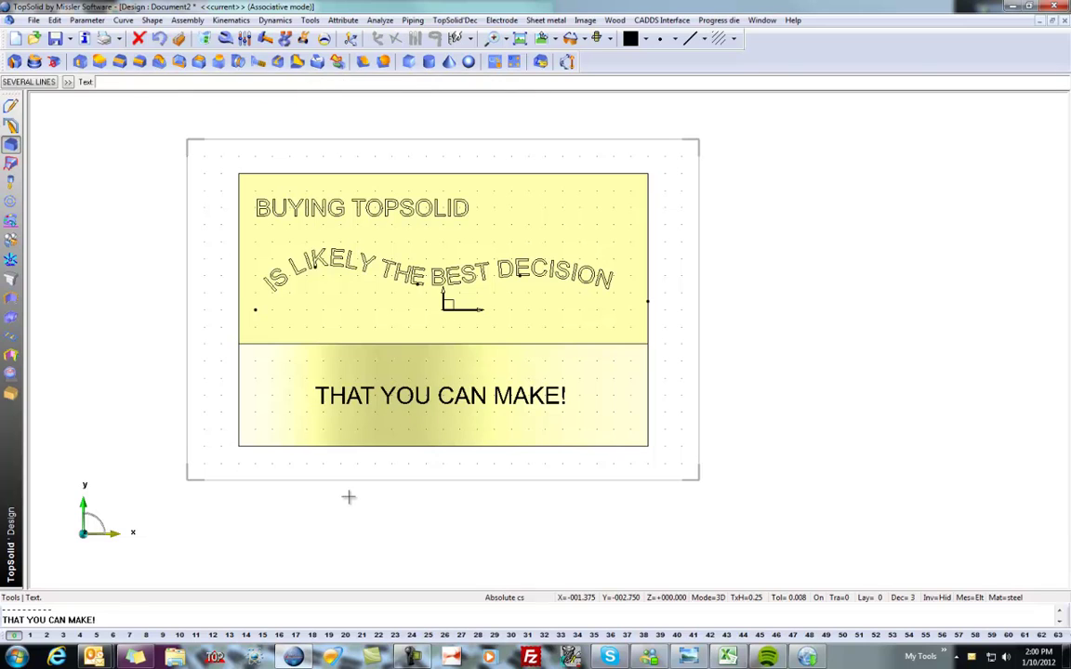
key("Escape")
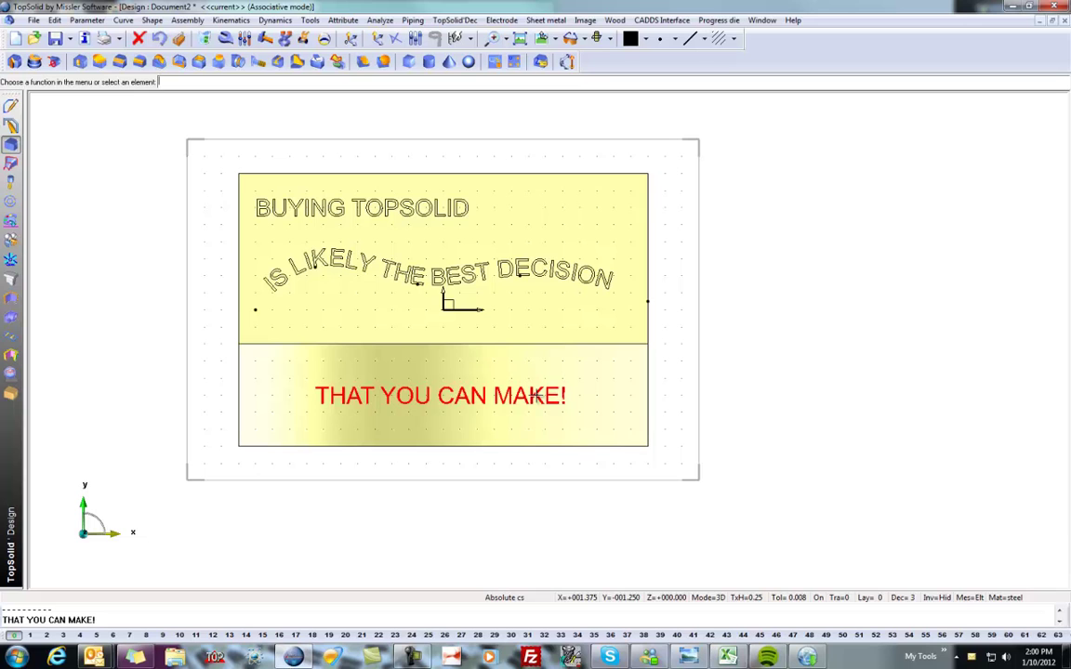
Convert the THAT YOU CAN MAKE! text into outline curves
left_click(124, 21)
mouse_move(170, 322)
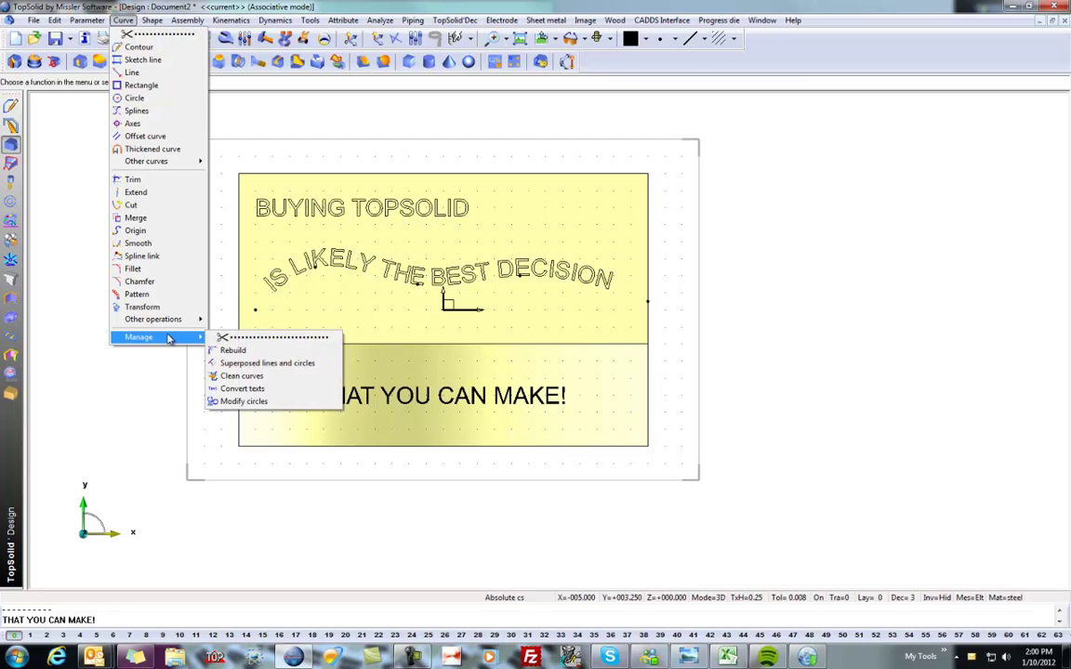
left_click(237, 389)
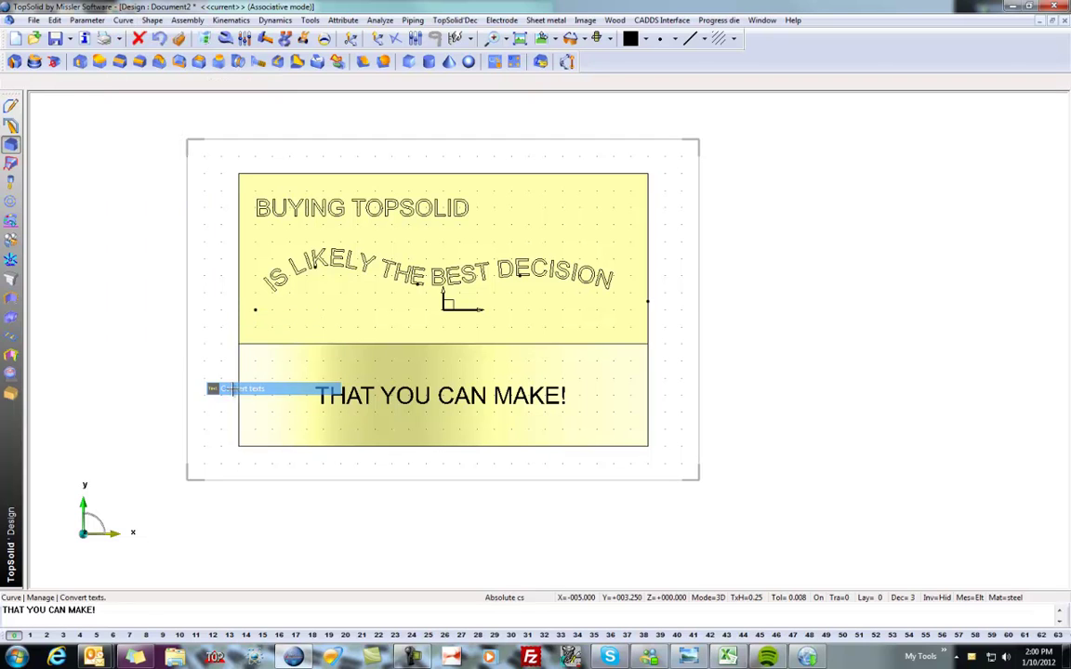
left_click(343, 402)
scroll(327, 461, "up", 4)
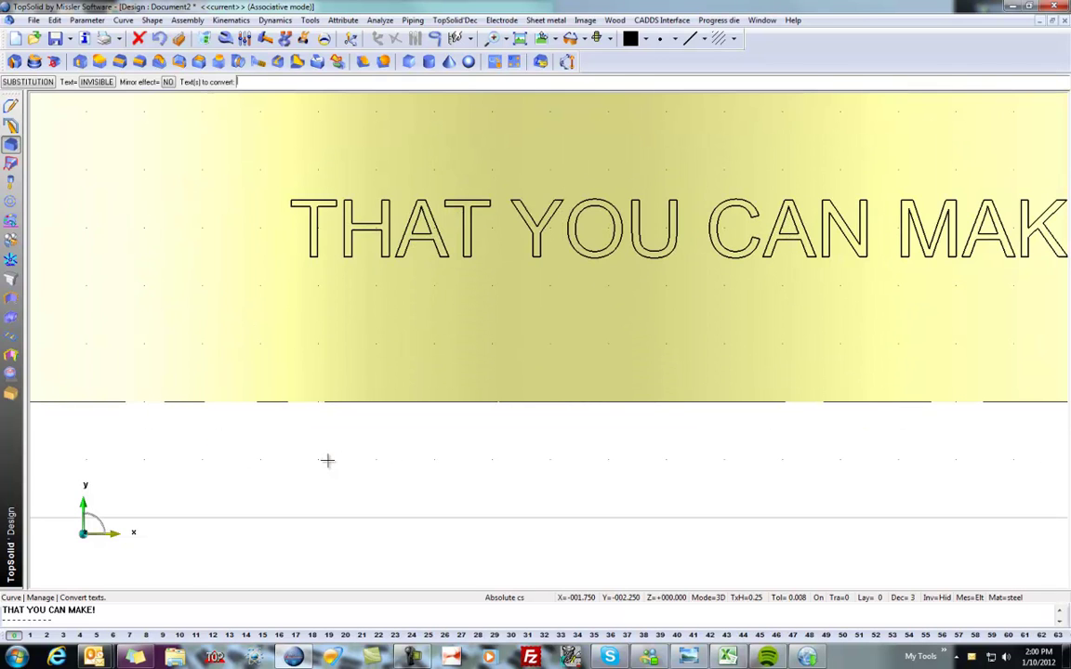
scroll(325, 455, "down", 2)
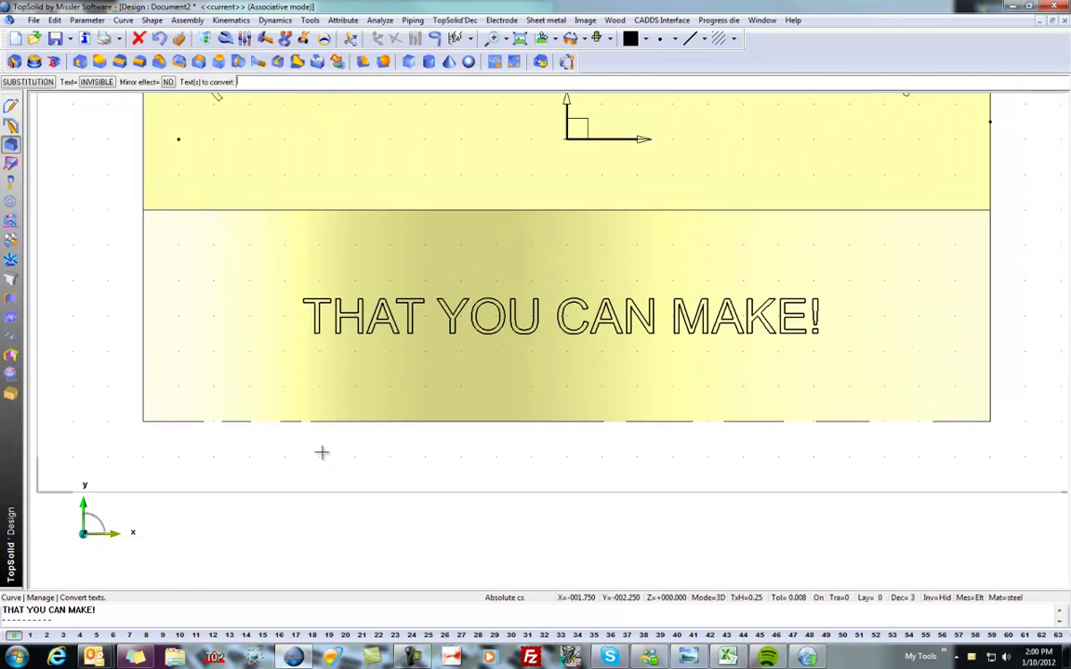
Imprint the THAT YOU CAN MAKE! outlines onto the block's curved face in the Z+ direction
middle_click_drag(371, 440, 377, 340)
middle_click_drag(335, 390, 385, 409)
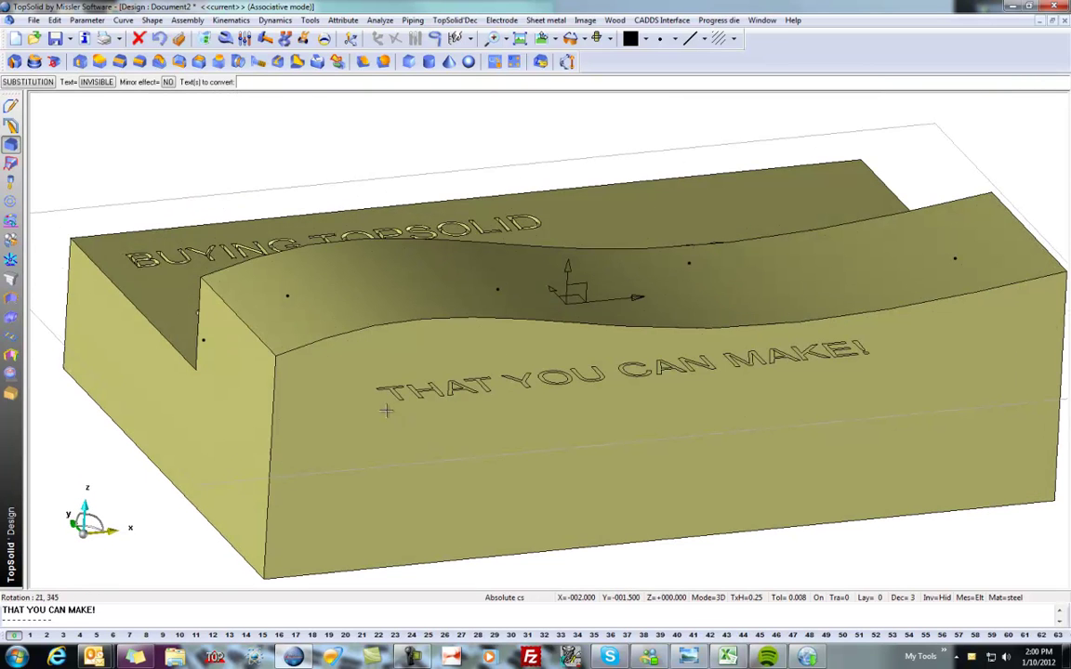
scroll(381, 372, "down", 2)
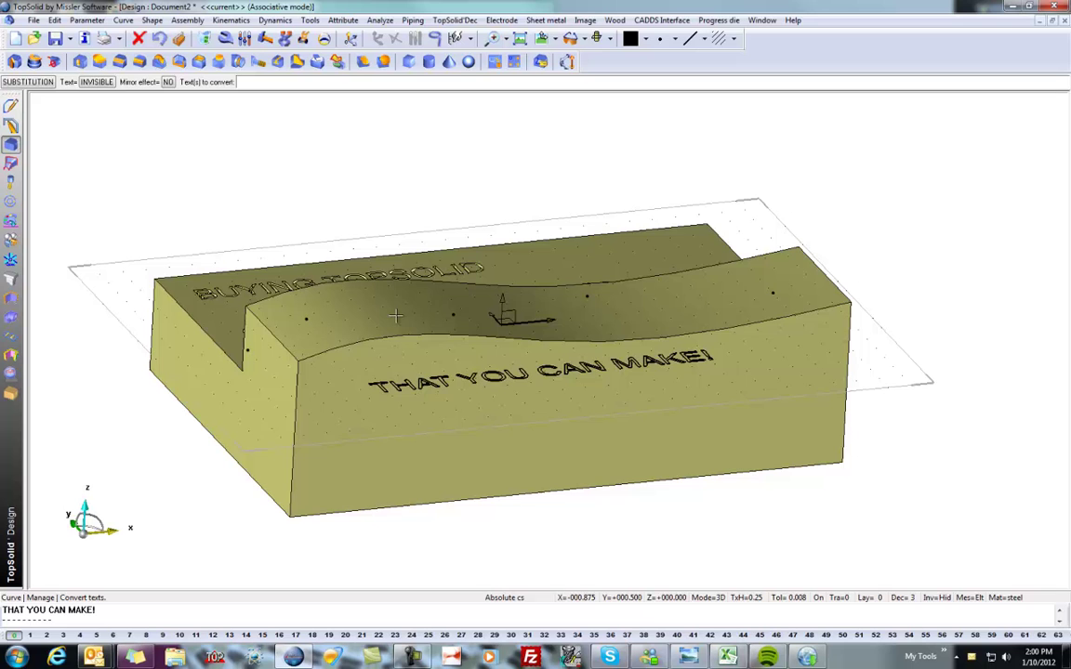
scroll(379, 316, "down", 2)
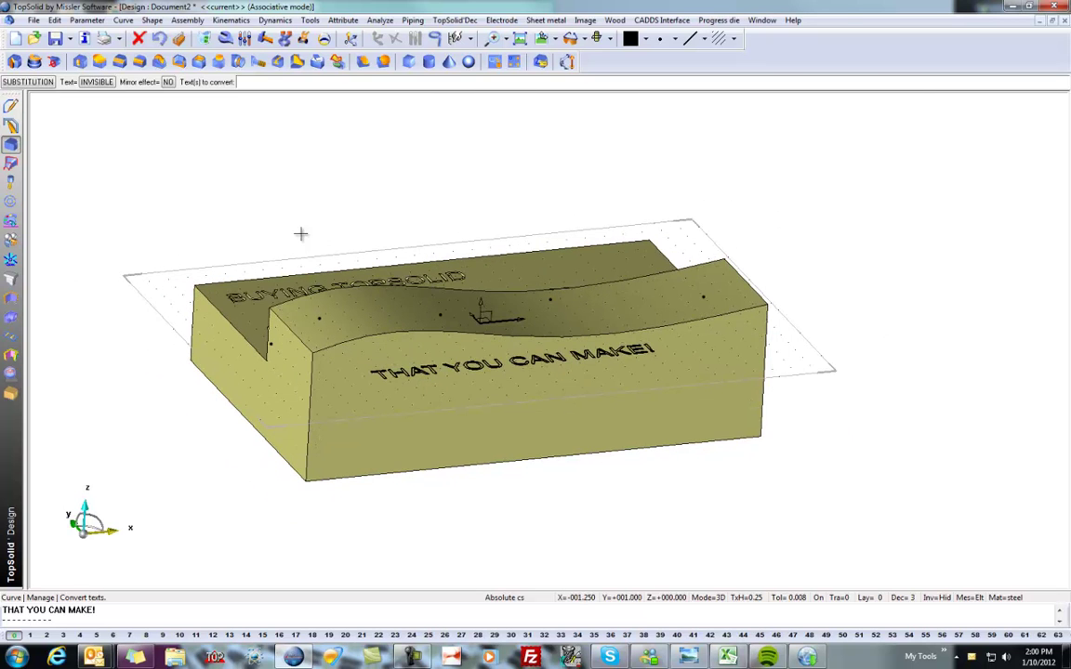
middle_click_drag(259, 126, 229, 137)
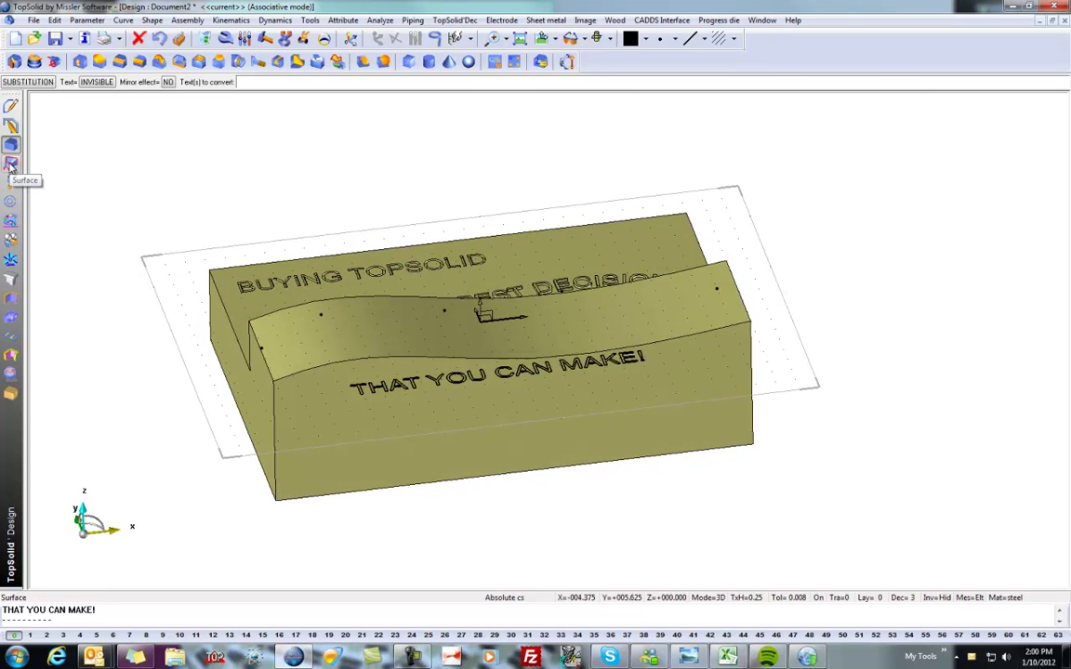
left_click(11, 163)
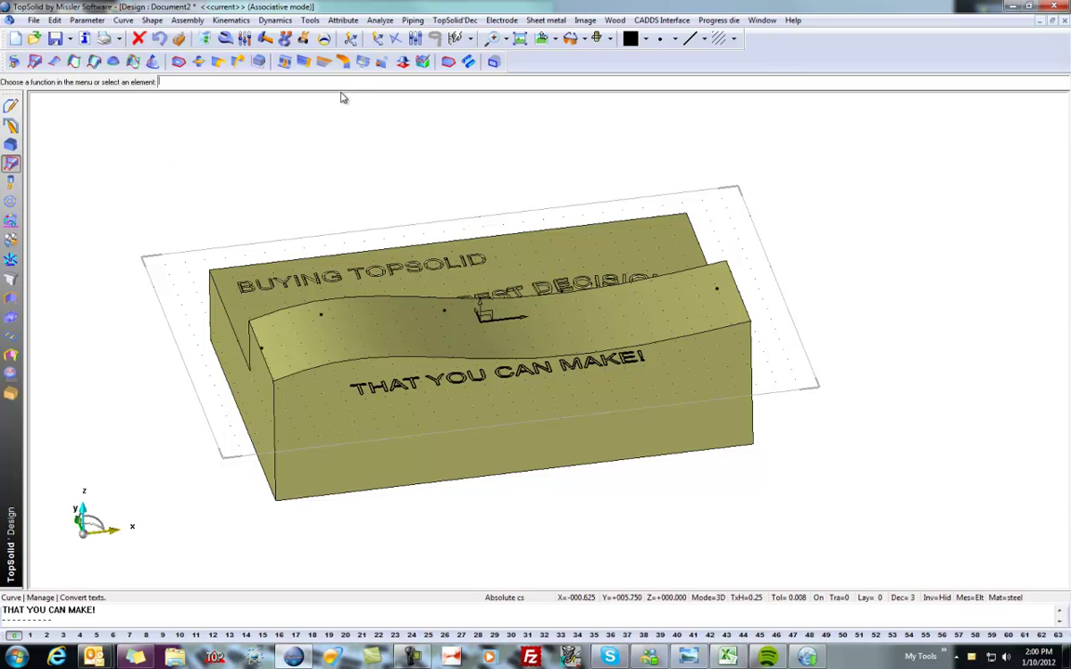
left_click(364, 63)
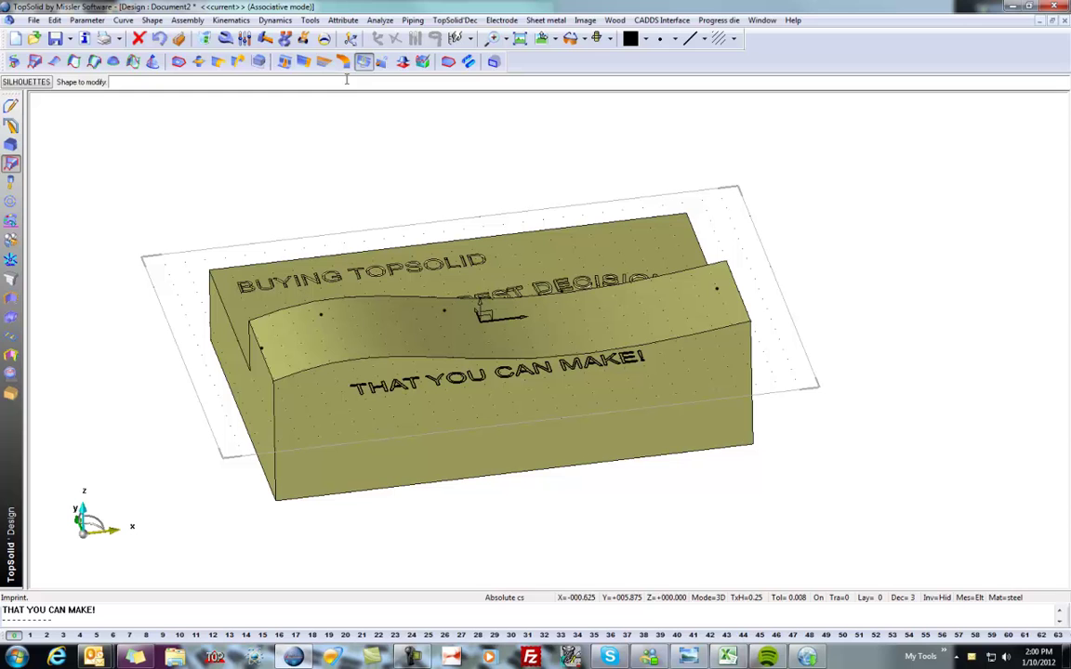
left_click(387, 388)
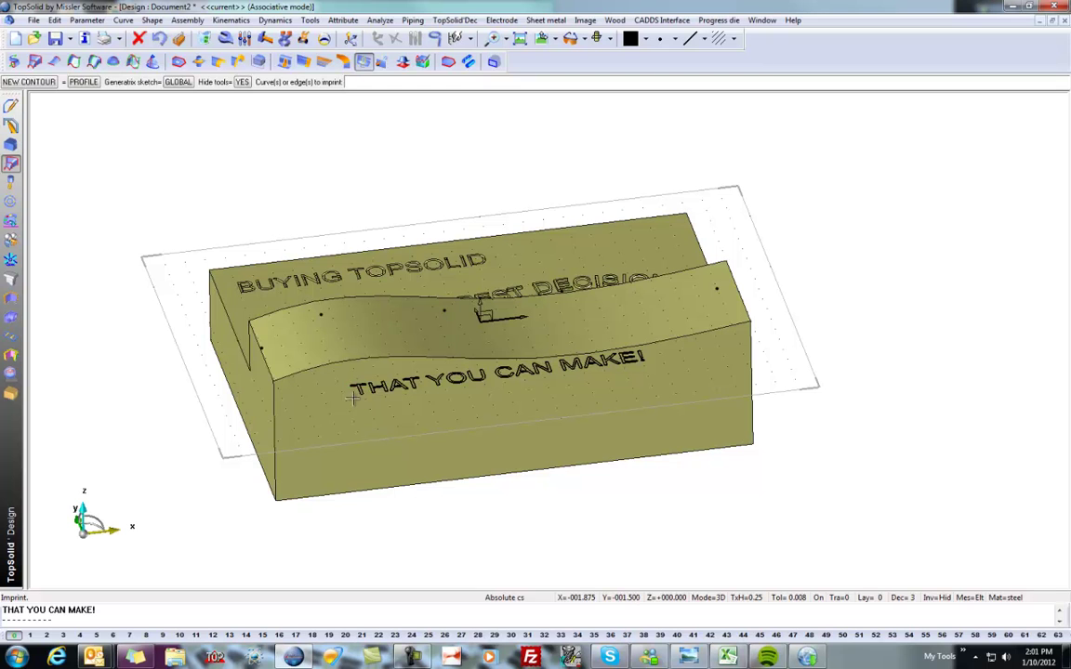
scroll(579, 385, "down", 3)
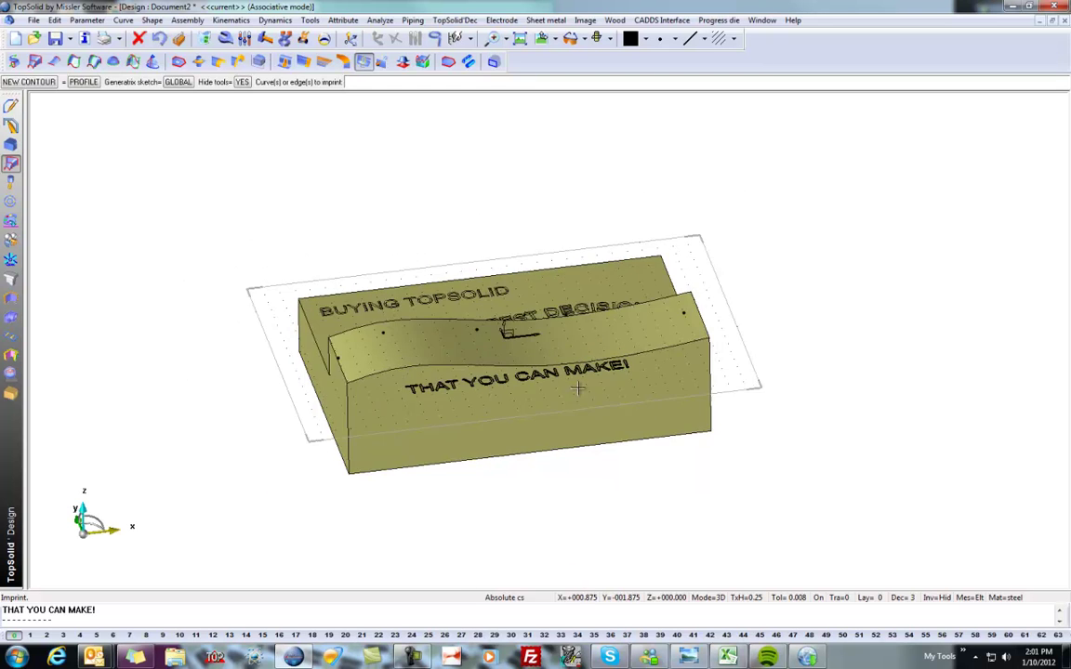
middle_click_drag(534, 437, 510, 520)
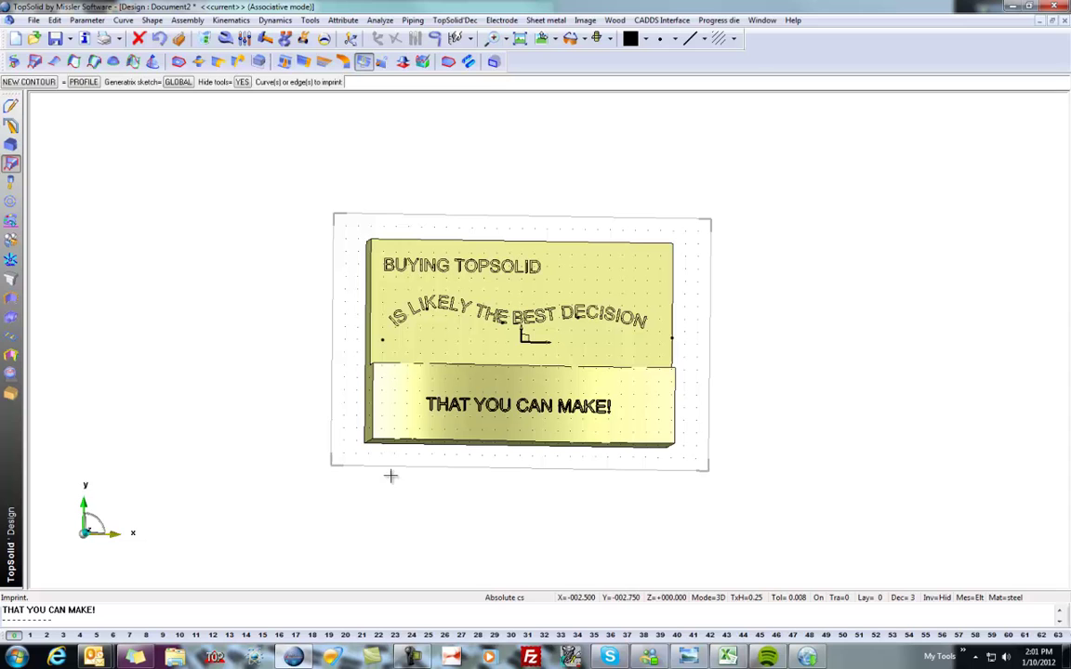
left_click(612, 404)
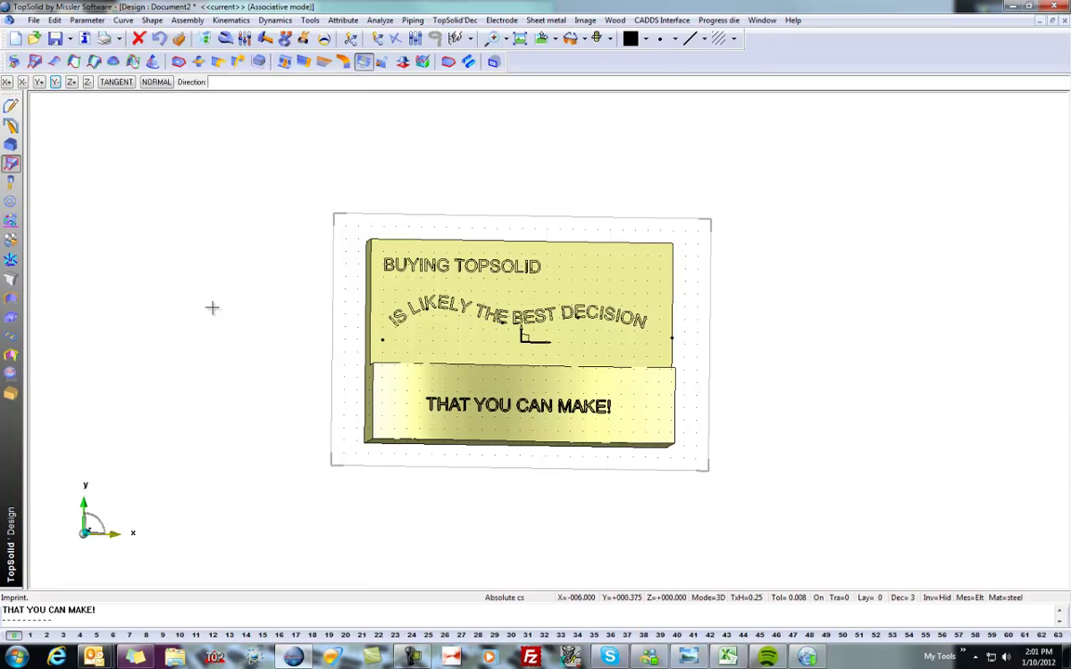
left_click(72, 83)
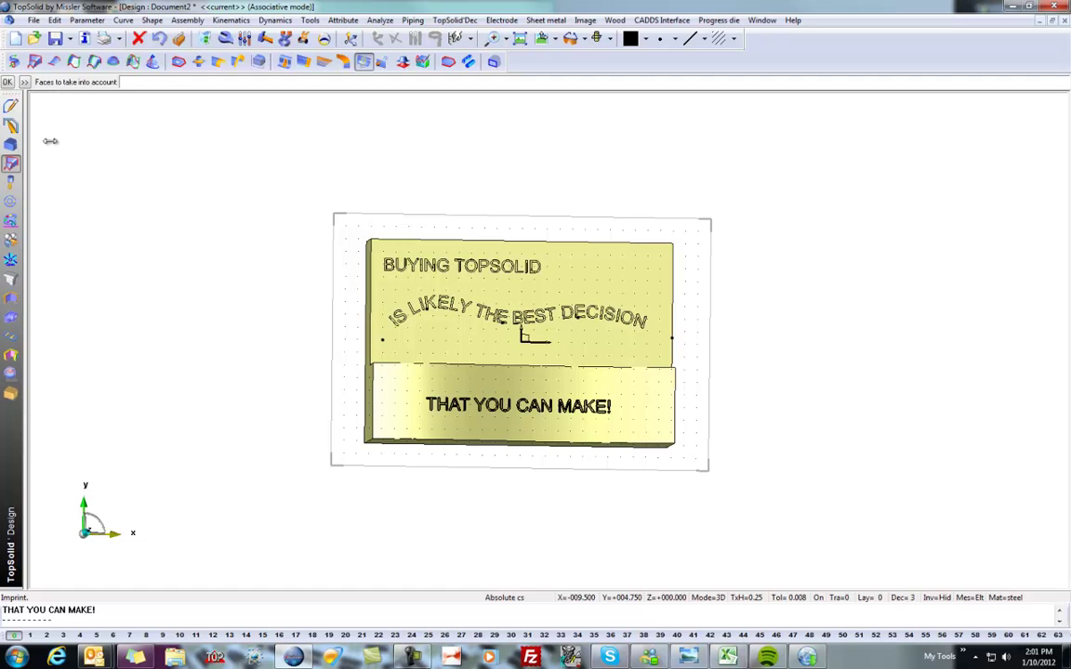
left_click(443, 382)
mouse_move(281, 474)
middle_mouse_down()
mouse_move(237, 435)
mouse_move(203, 369)
mouse_move(242, 377)
middle_mouse_up()
middle_click(206, 330)
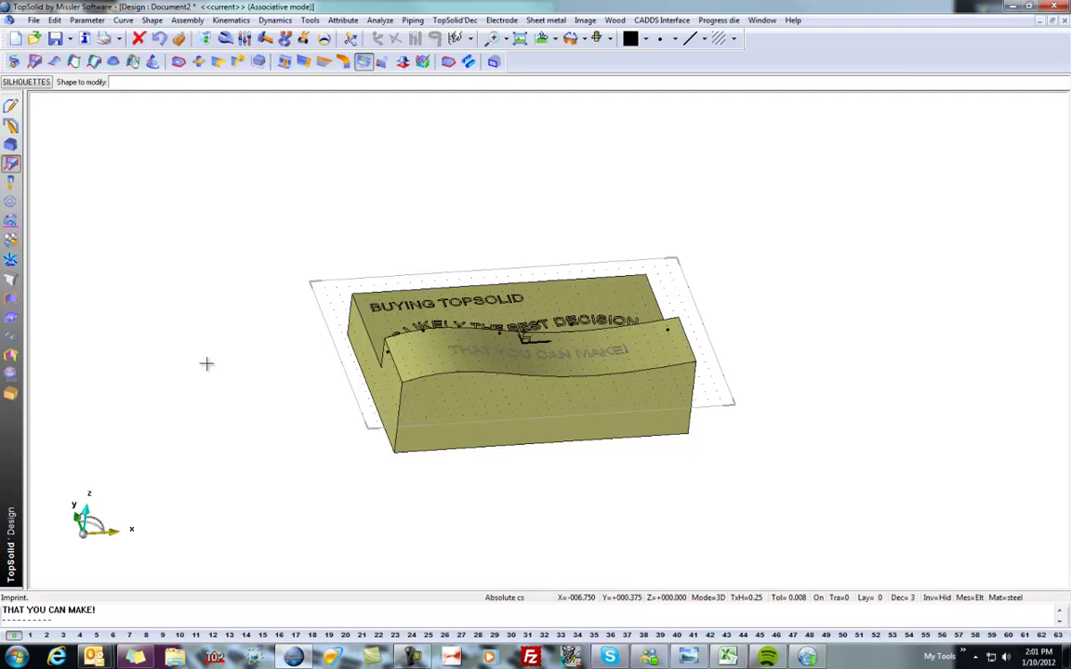
Start a face Extrude on the block and pick the imprinted letter faces of THAT on the curved face
scroll(557, 351, "up", 5)
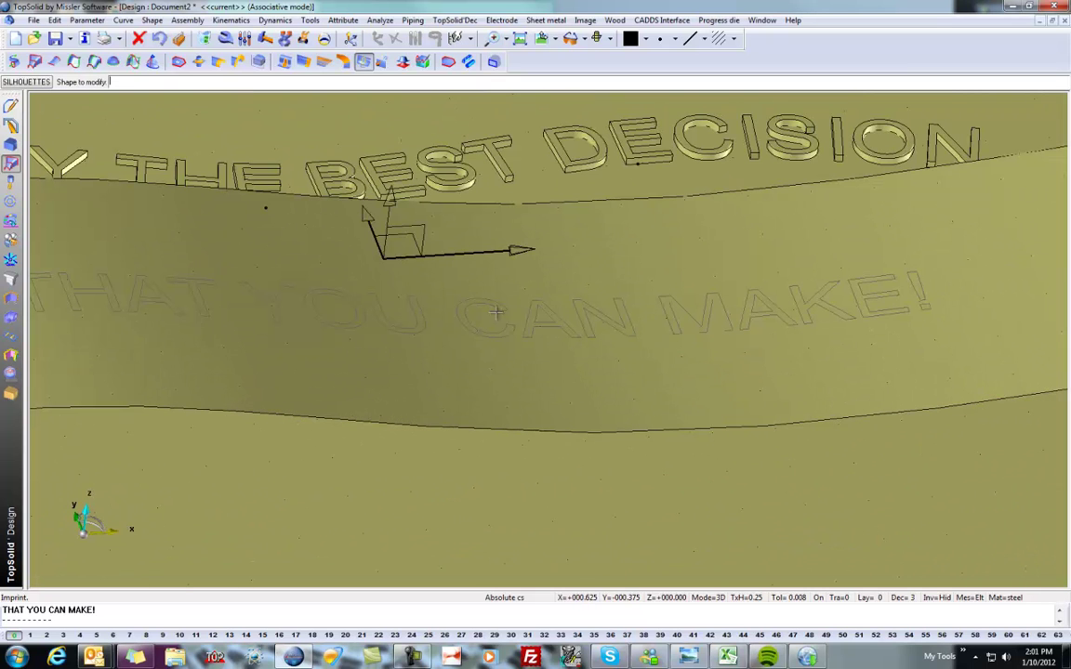
scroll(407, 322, "down", 5)
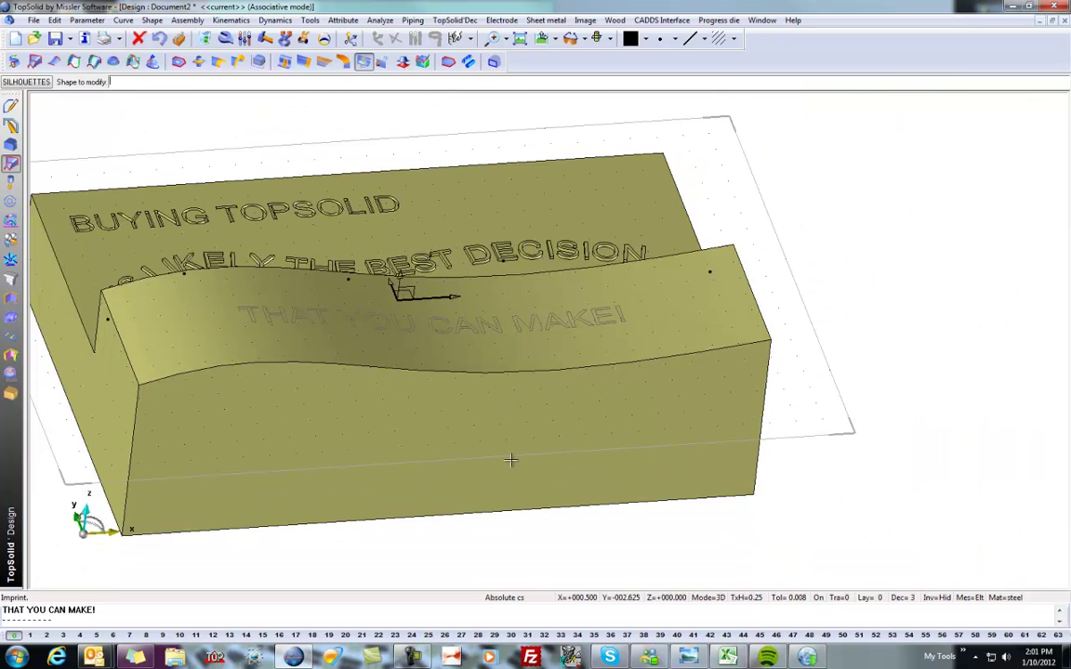
left_click(151, 20)
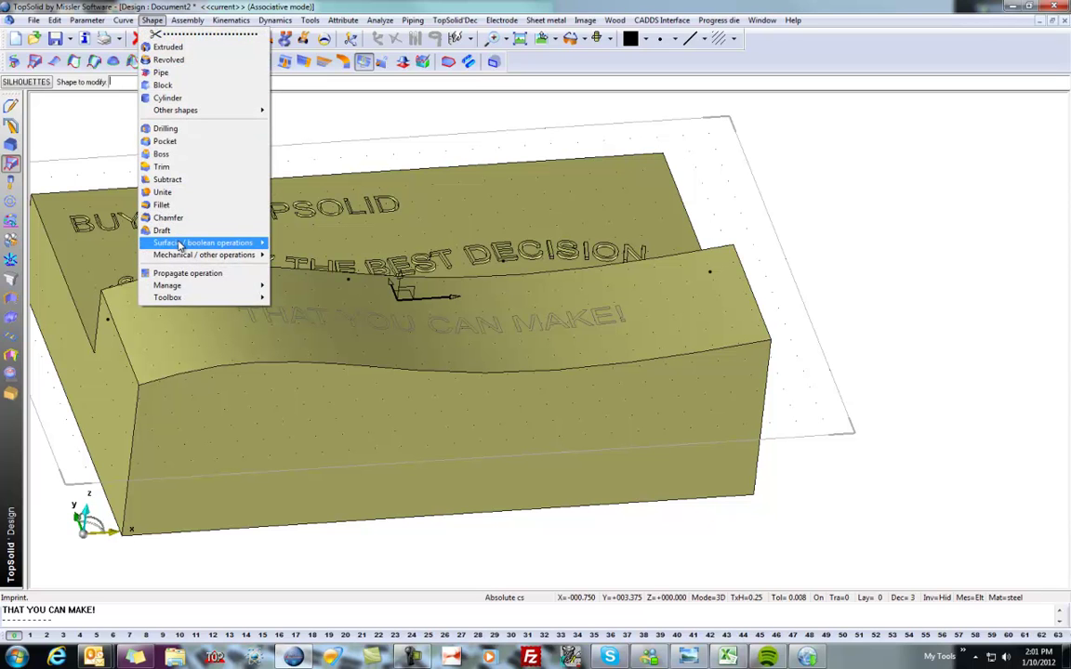
mouse_move(180, 244)
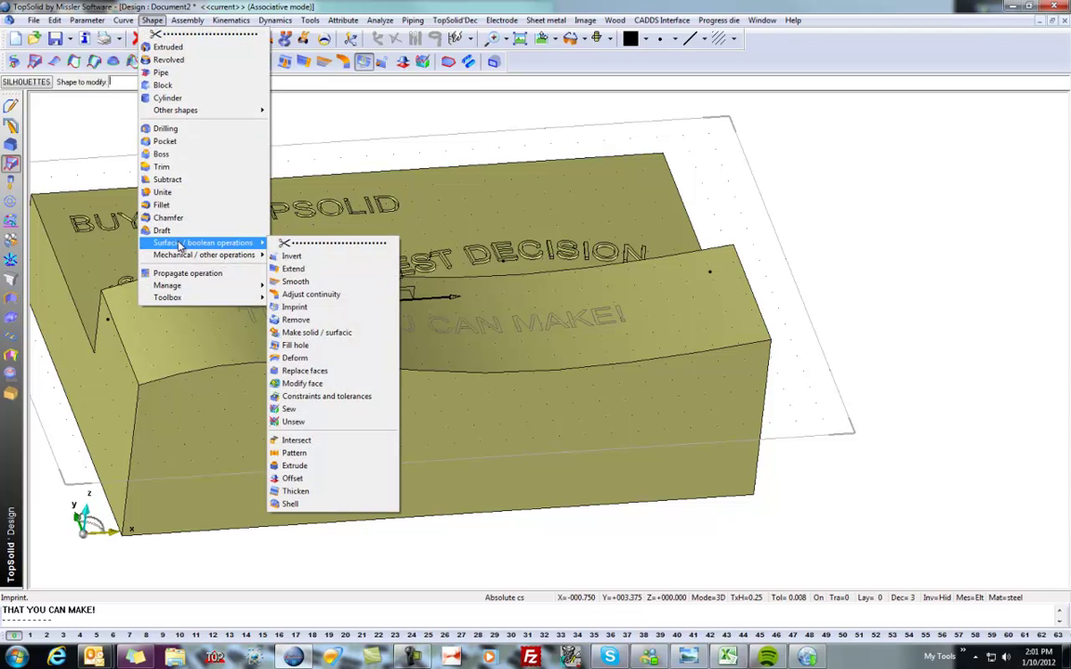
left_click(327, 474)
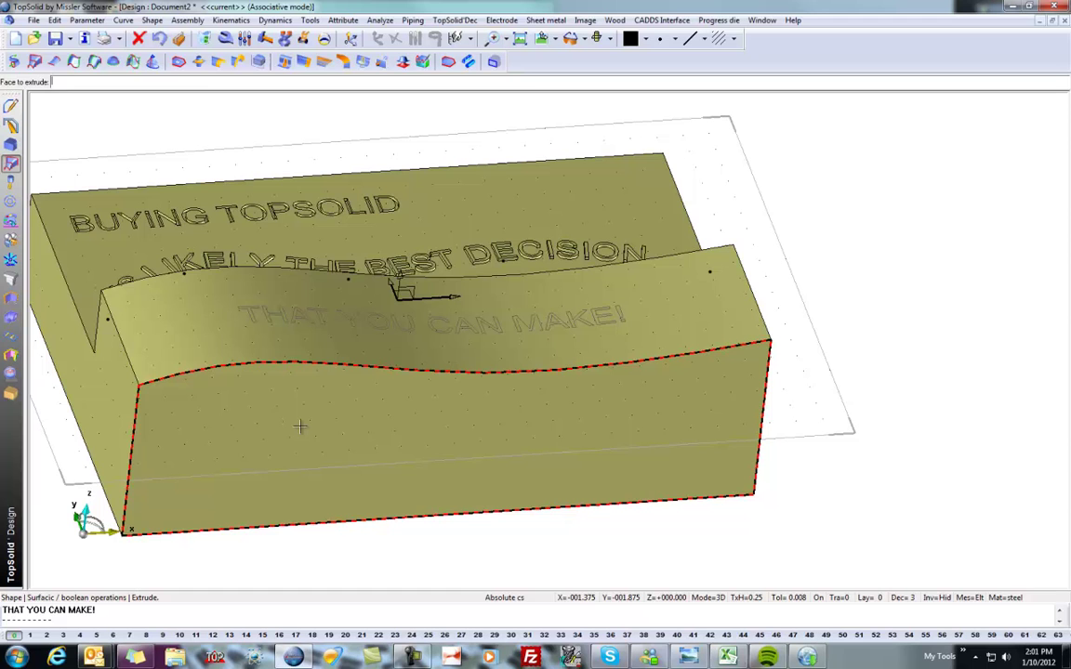
scroll(293, 390, "up", 4)
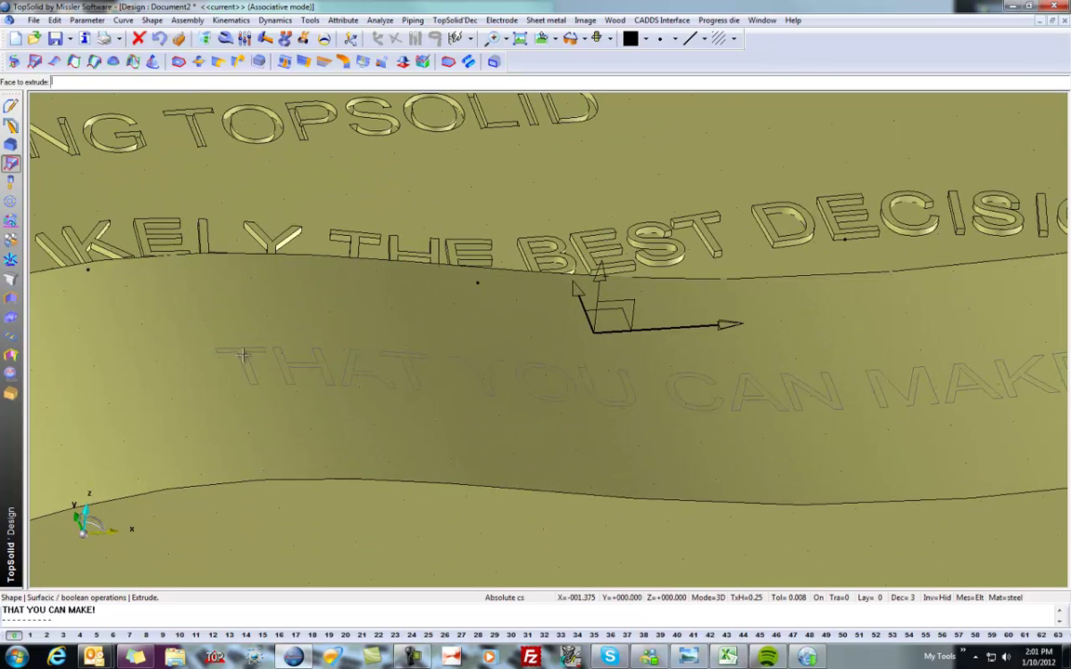
left_click(248, 365)
left_click(310, 364)
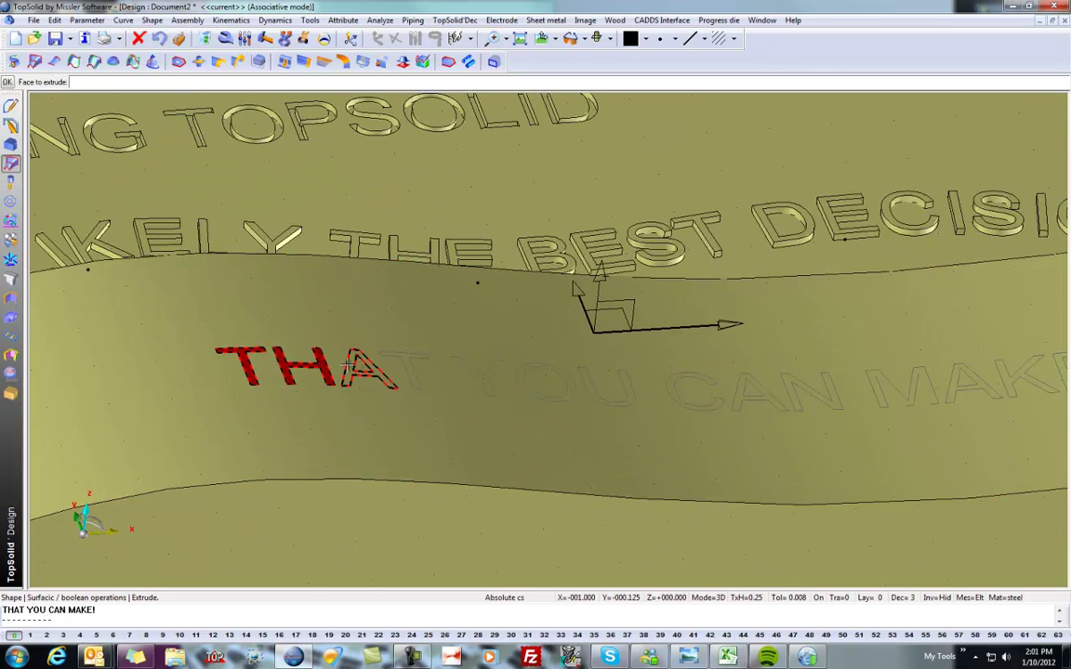
left_click(349, 366)
left_click(411, 370)
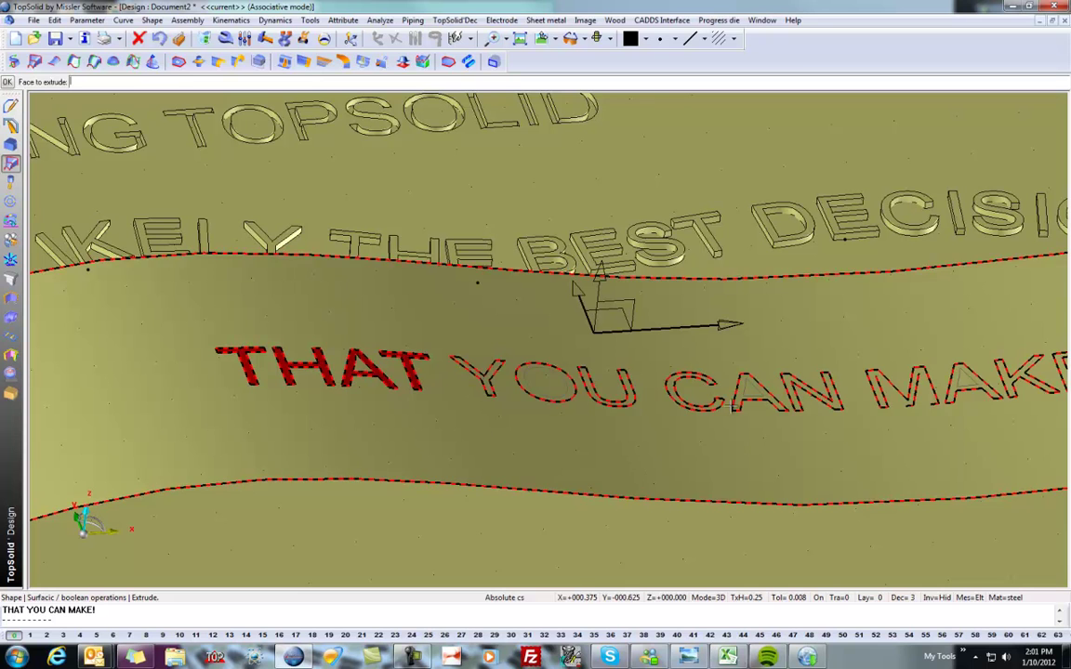
Add the letter faces of CAN and both parts of the exclamation mark, and extrude the picked faces in Z+
left_click(684, 400)
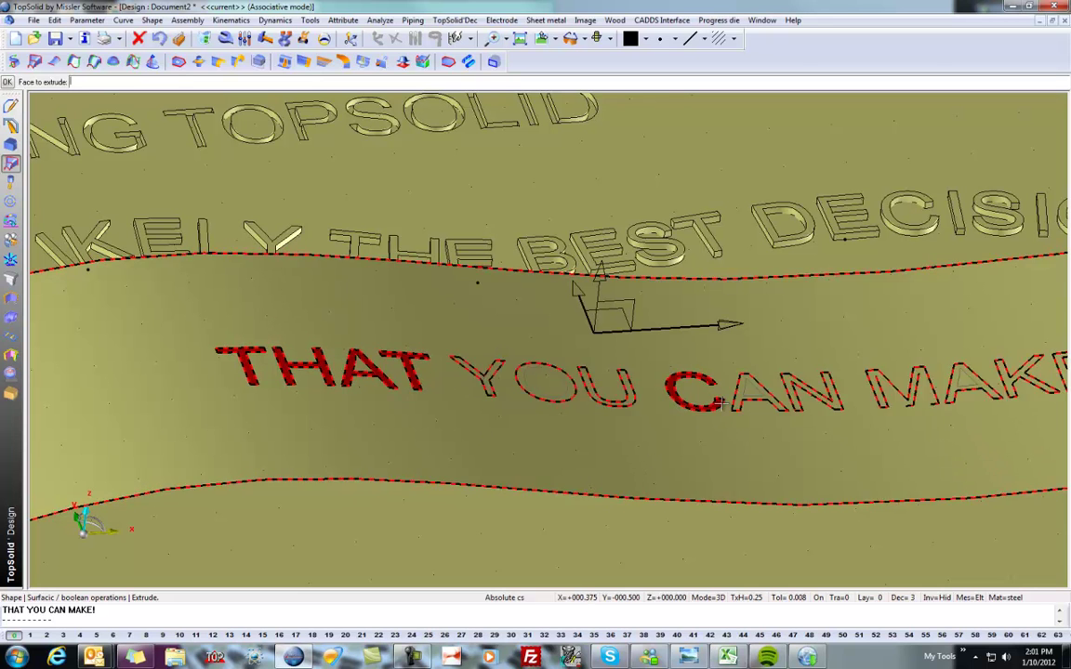
left_click(739, 405)
left_click(805, 416)
scroll(805, 418, "down", 3)
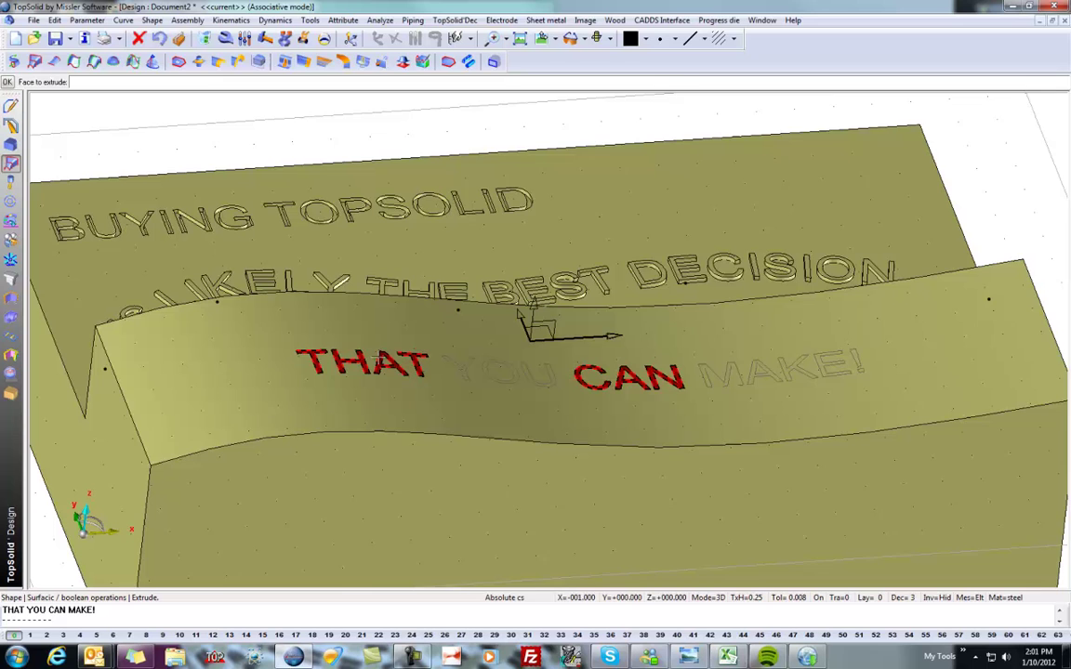
left_click(841, 357)
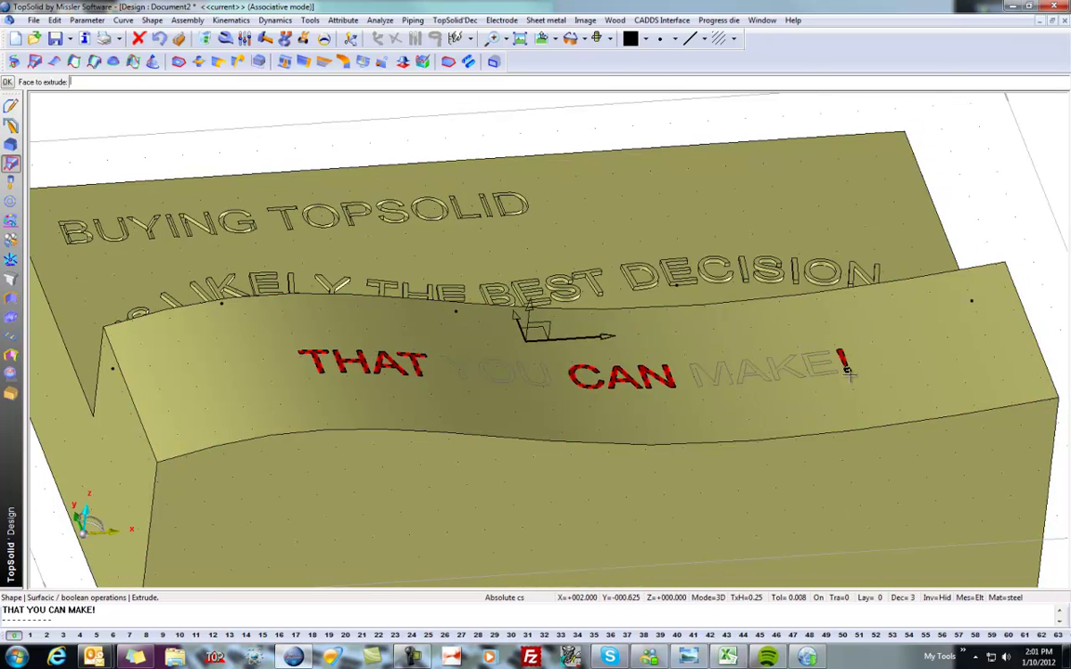
left_click(848, 371)
key("Return")
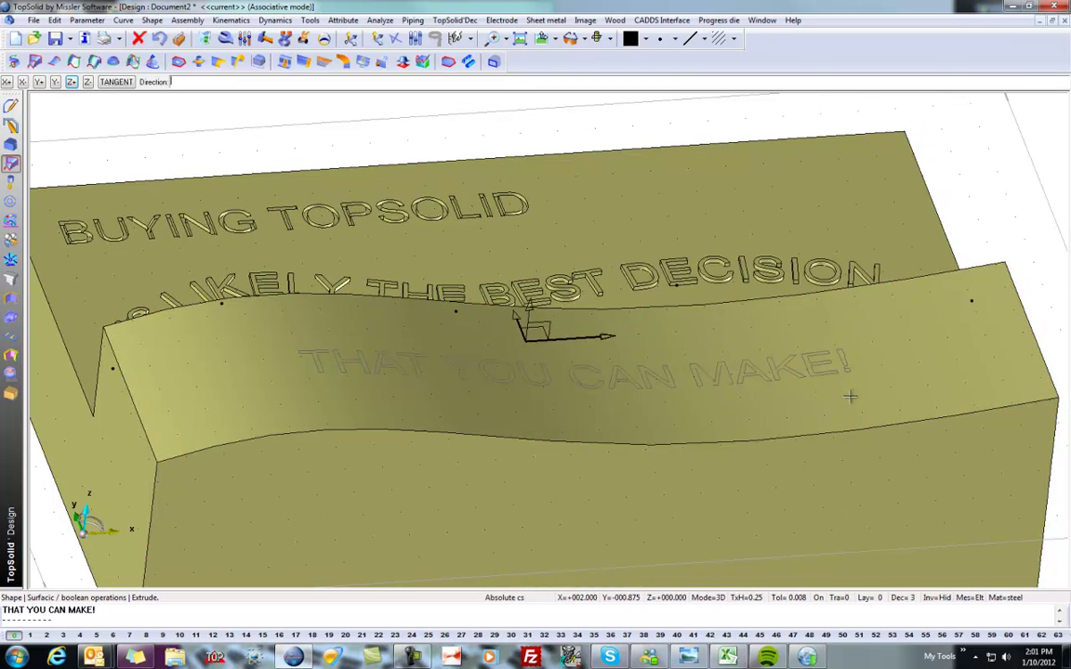
left_click(73, 82)
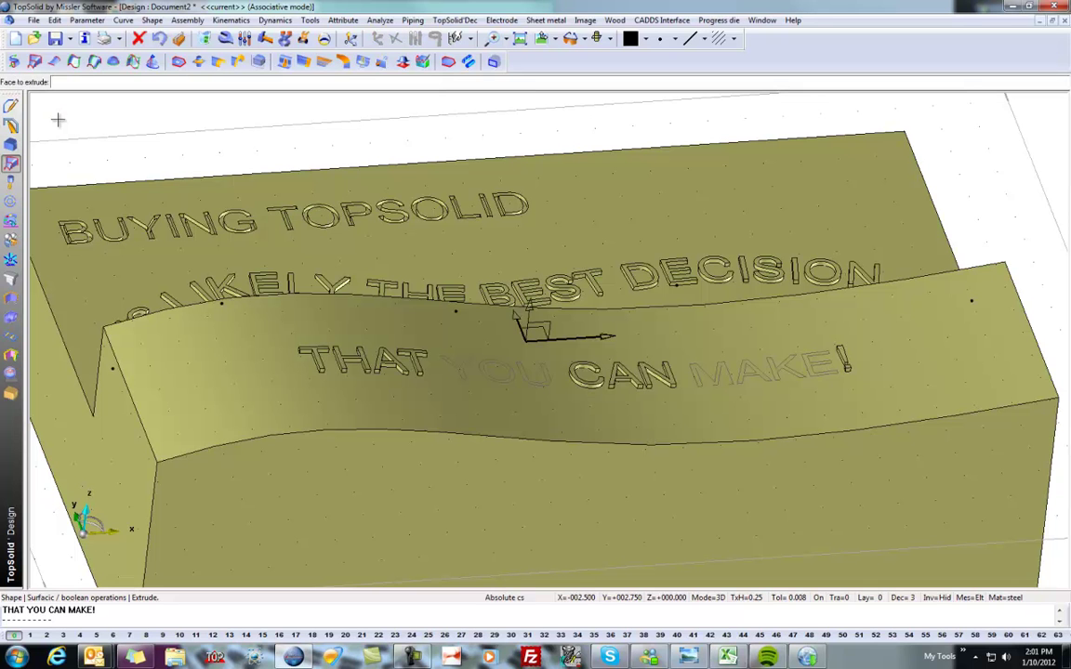
Pick the imprinted letter faces of YOU on the curved face for another face extrusion
scroll(383, 348, "up", 3)
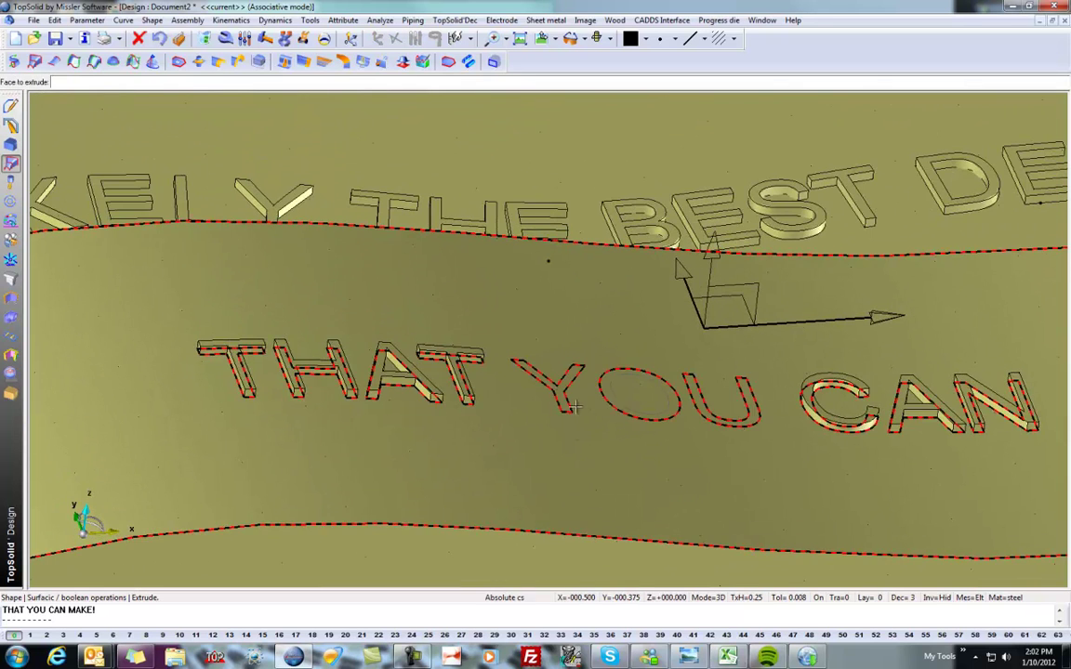
left_click(569, 398)
left_click(668, 414)
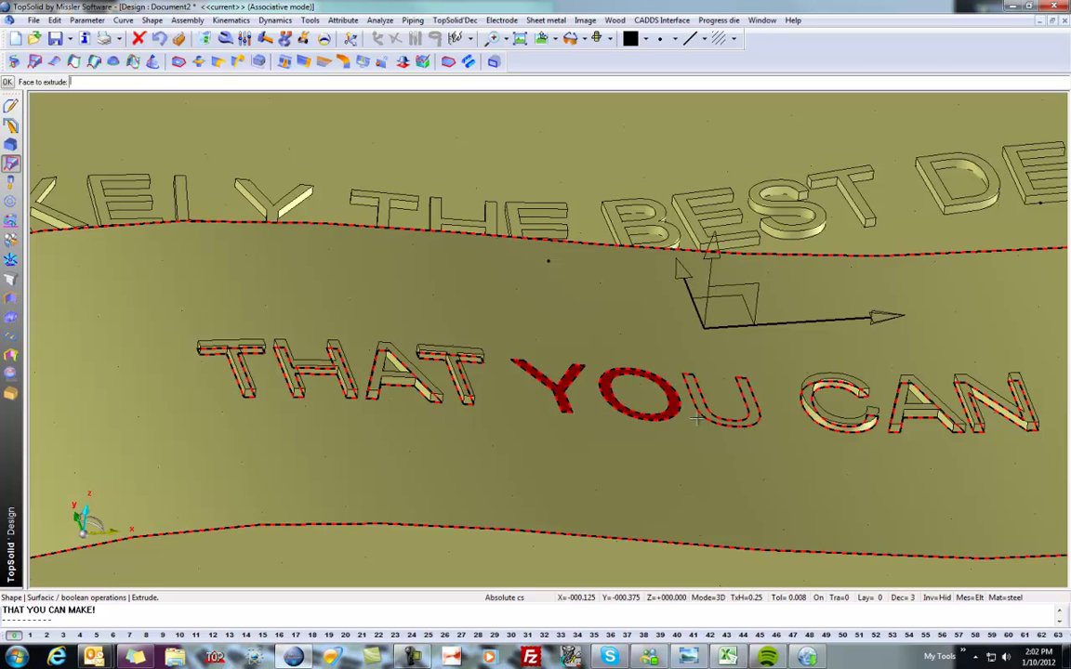
left_click(696, 420)
Add the A, K and E faces of MAKE on the curved face to the face extrusion selection
scroll(695, 420, "down", 2)
scroll(666, 457, "up", 4)
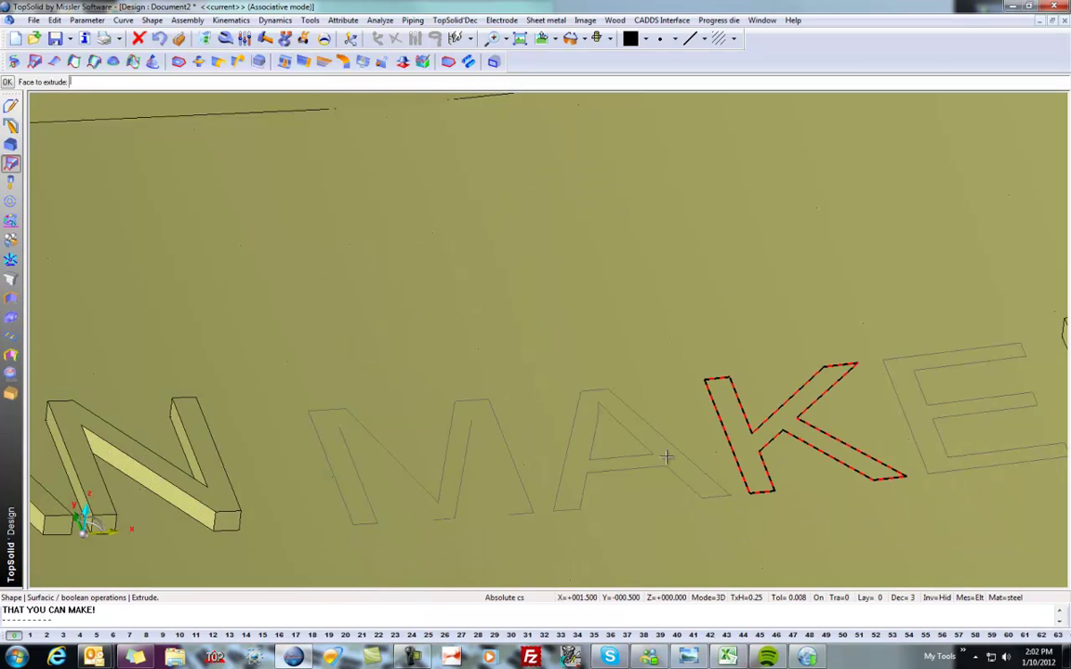
left_click(583, 471)
left_click(790, 428)
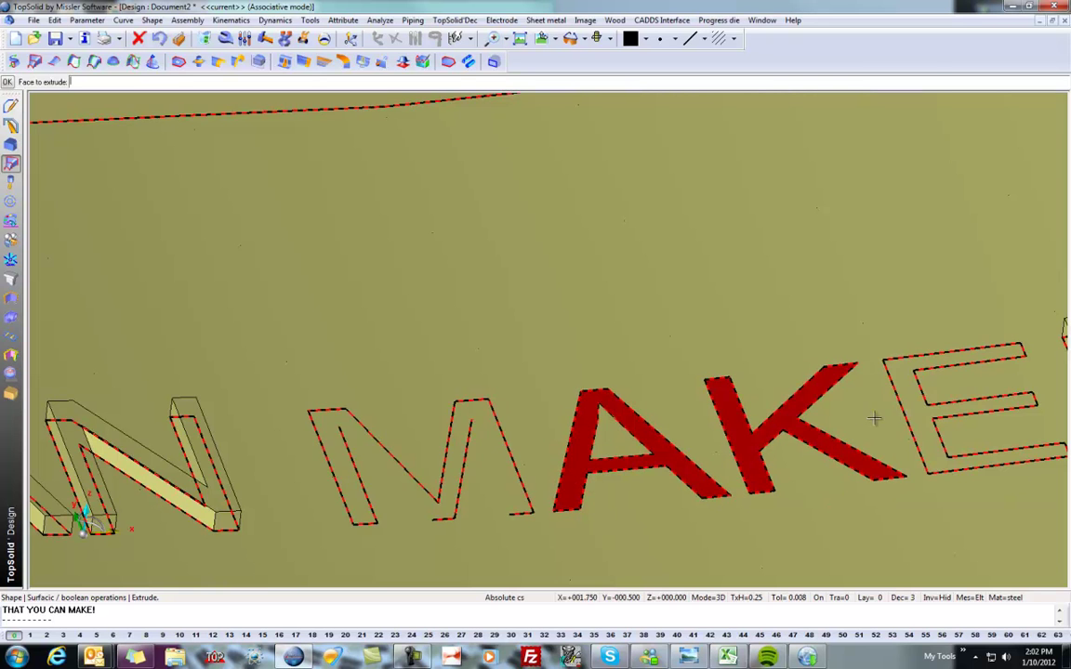
left_click(917, 412)
Extrude the picked YOU and AKE letter faces into the curved face in the Z- direction
scroll(761, 395, "down", 5)
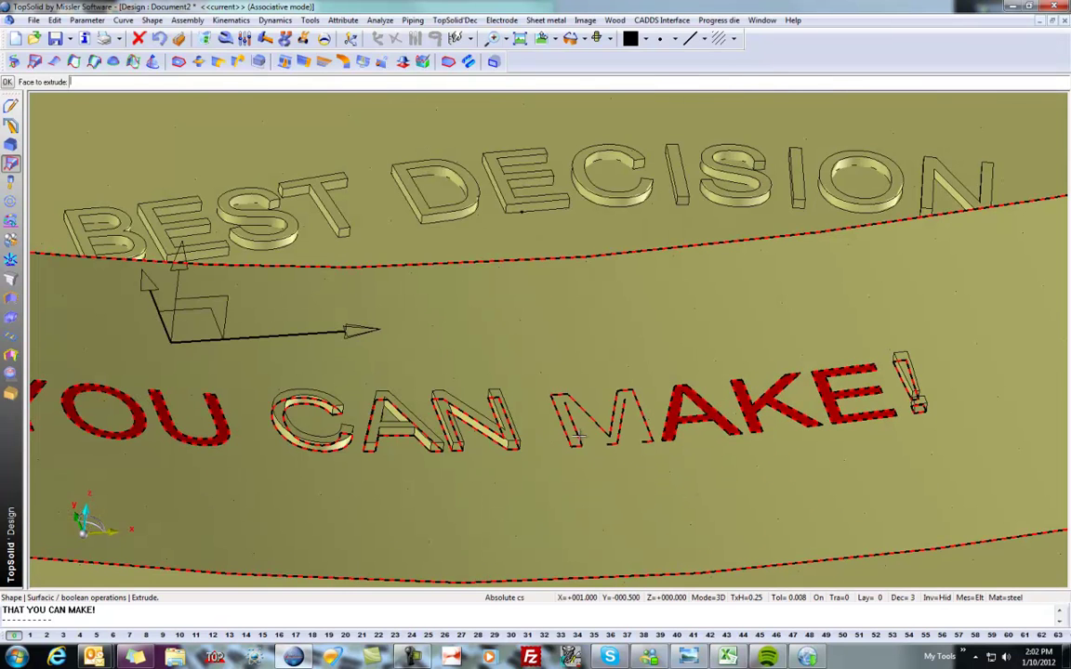
scroll(555, 381, "down", 5)
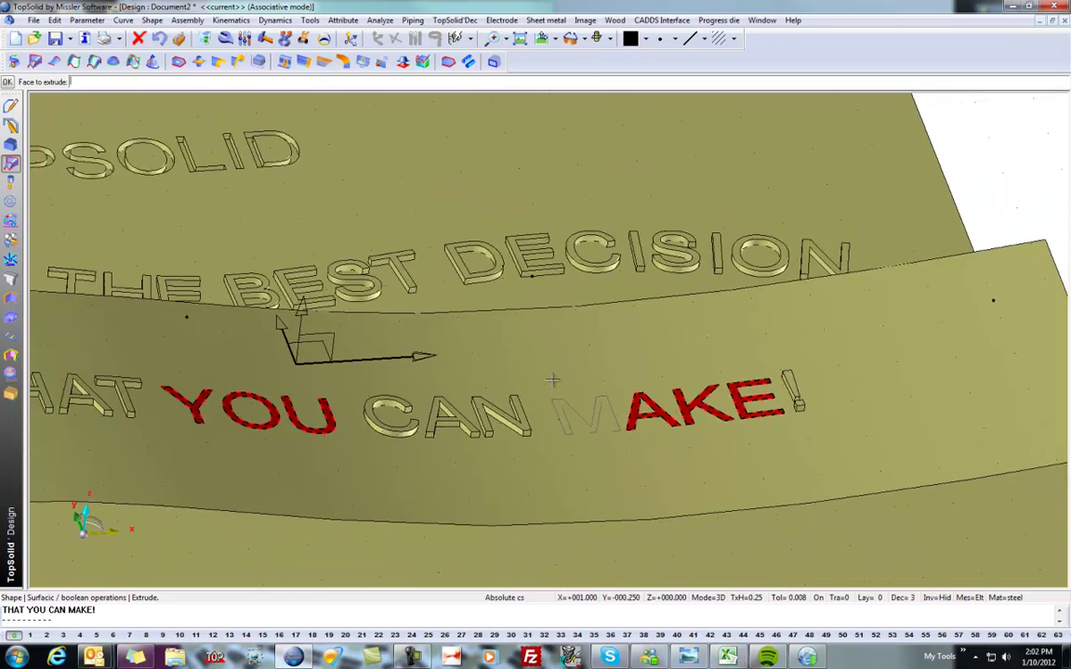
left_click(891, 147)
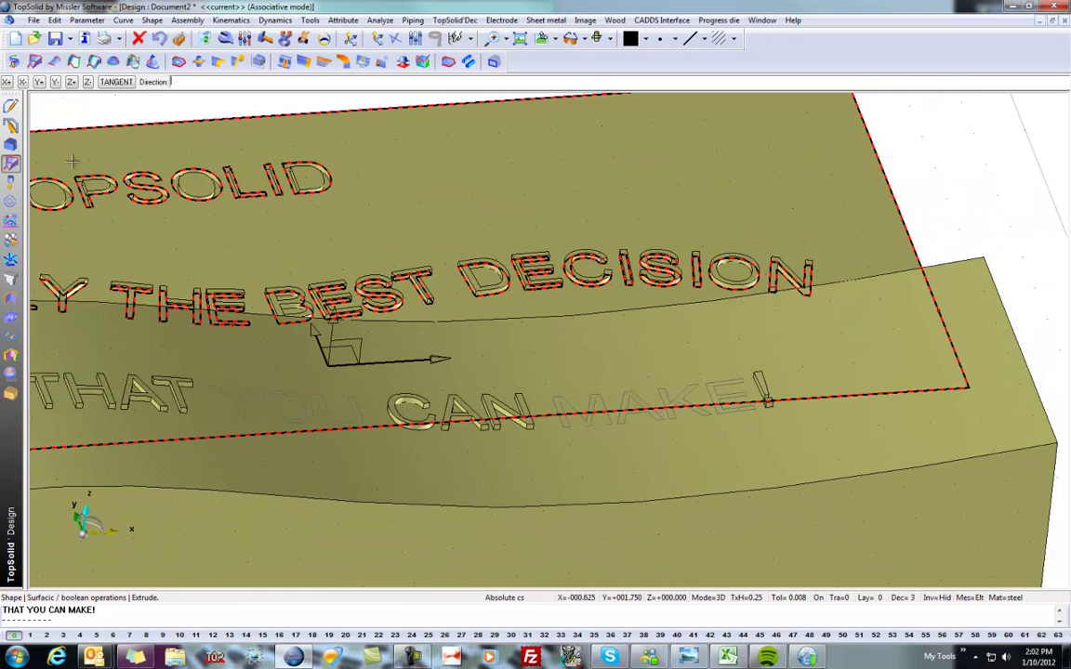
left_click(87, 82)
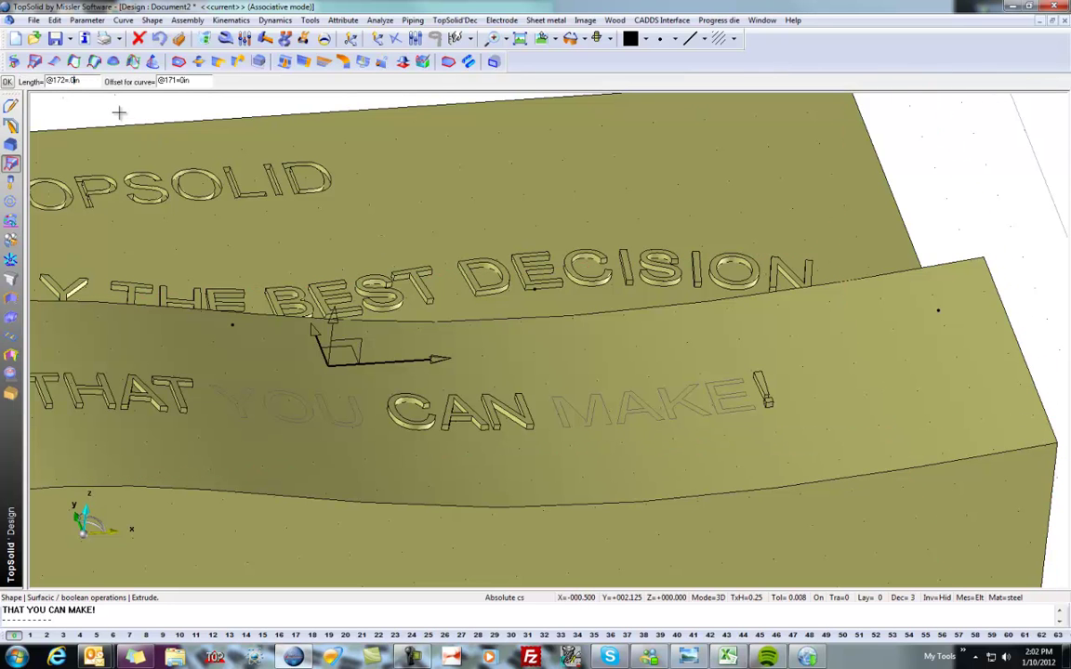
key("Return")
middle_click_drag(490, 430, 510, 411)
Modify the curved-face imprint and accept its advanced options with On all faces, Shape doesn't hide the imprint and Bidirectional imprint
left_click(225, 38)
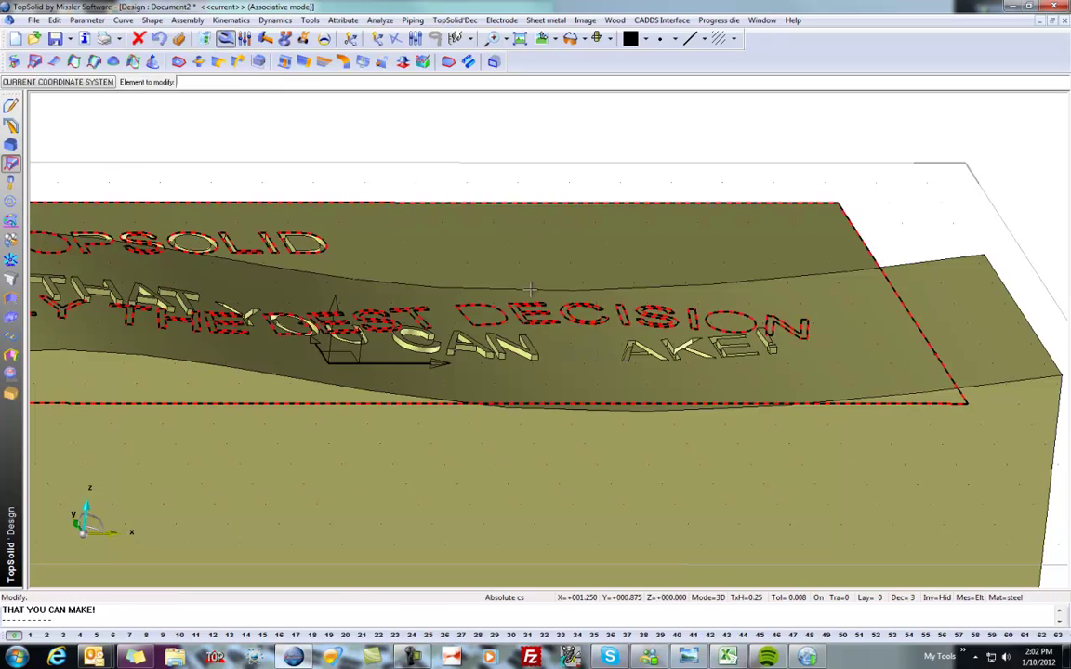
scroll(574, 367, "up", 2)
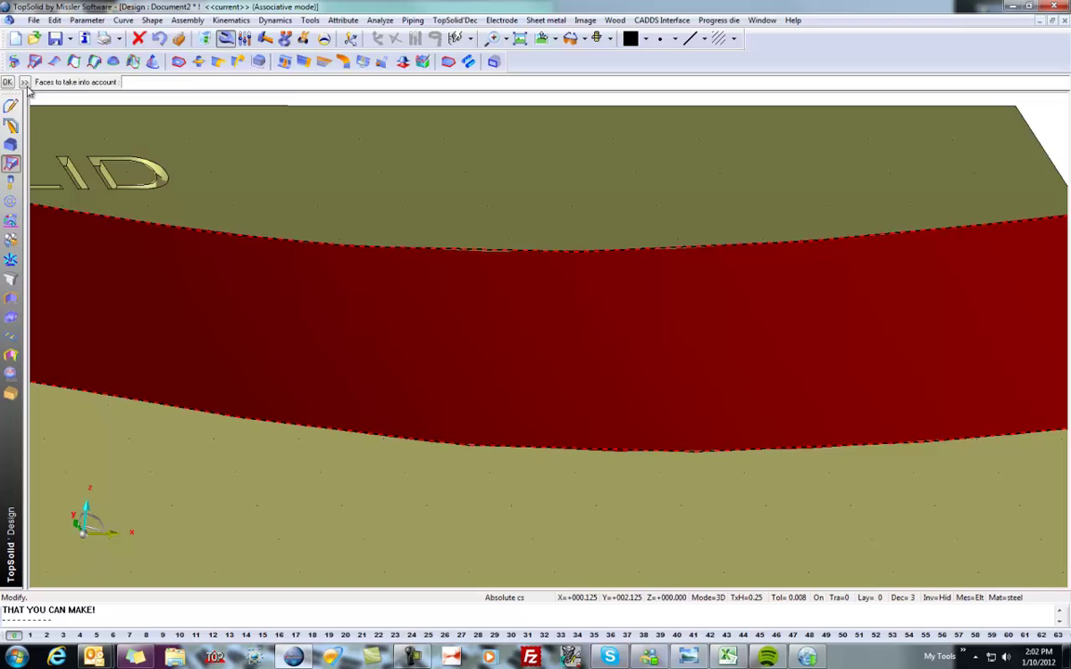
left_click(24, 82)
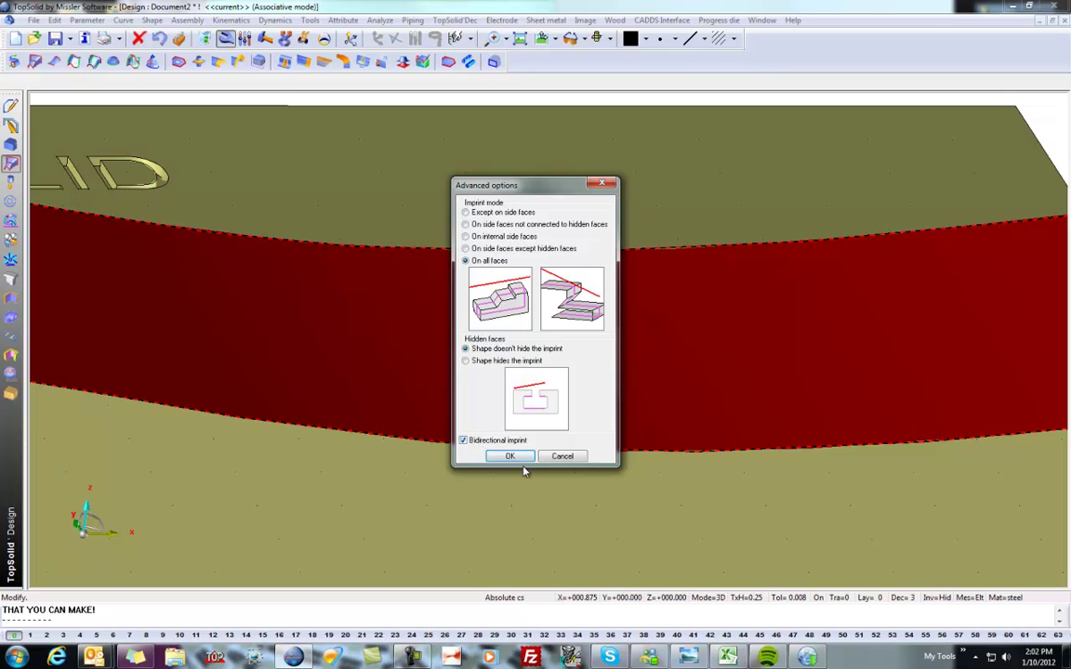
left_click(510, 455)
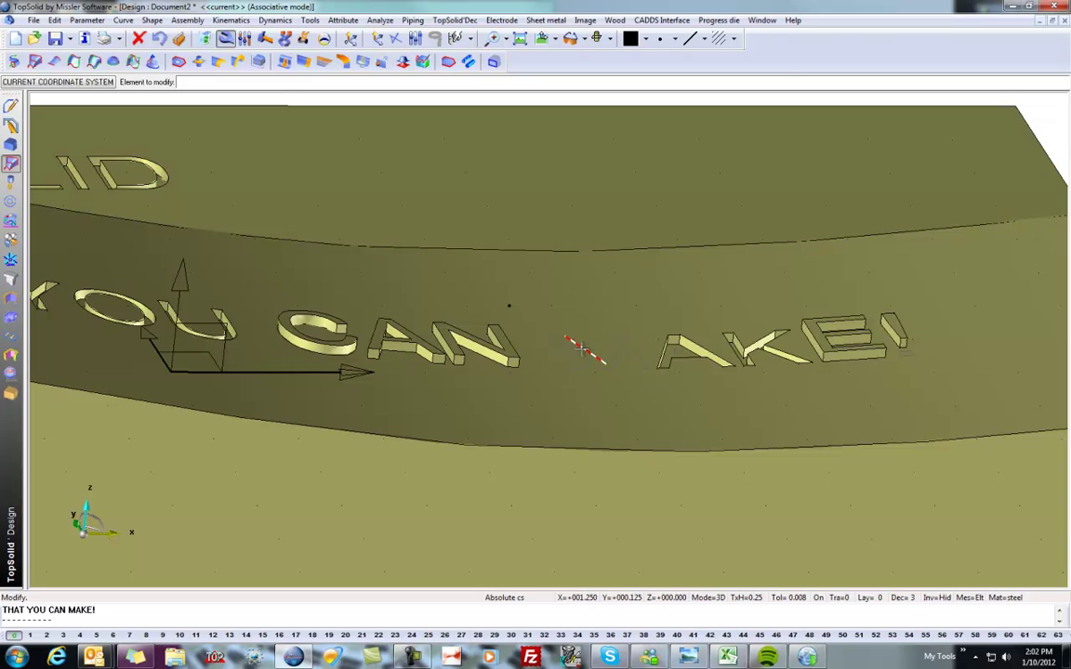
Extrude the imprinted M face of MAKE on the curved face 0.1 in in the Z- direction
scroll(645, 361, "up", 2)
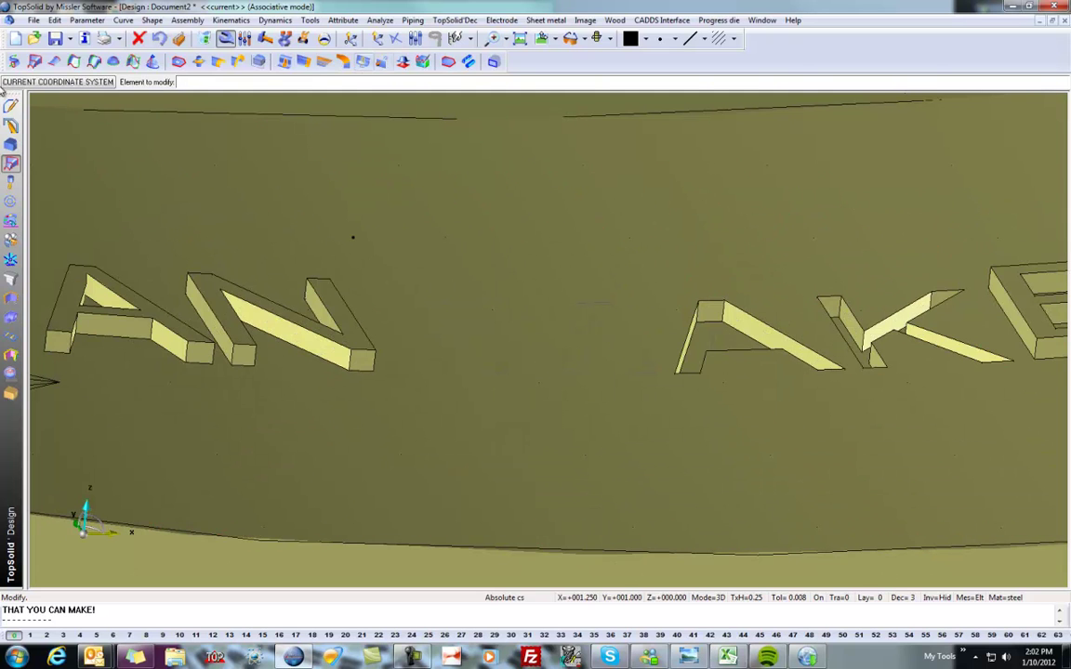
left_click(152, 19)
mouse_move(203, 243)
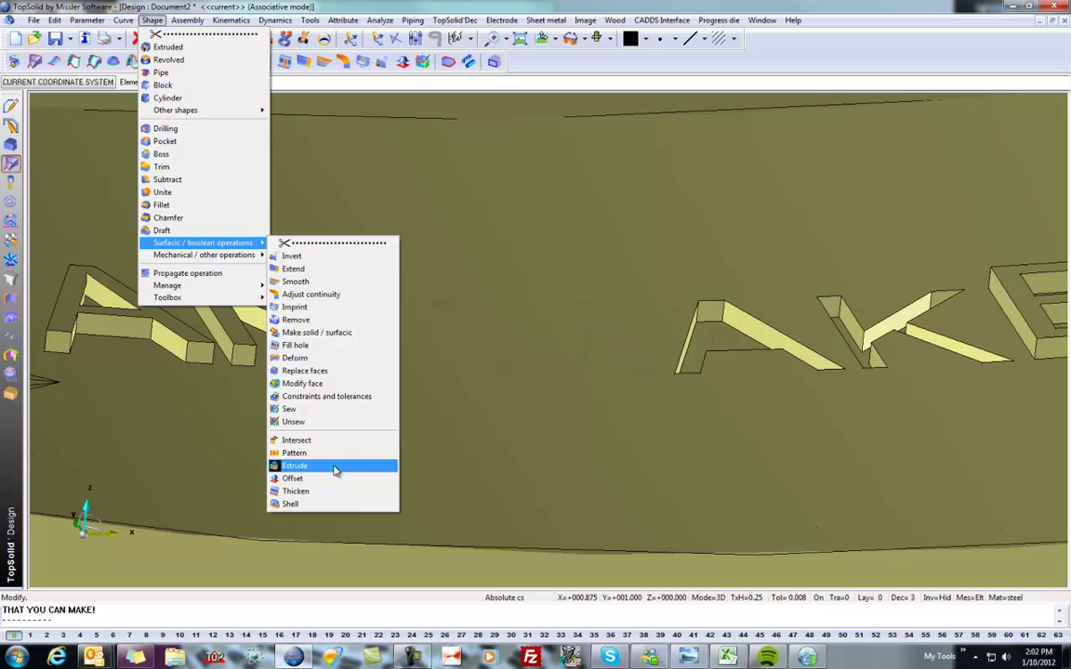
left_click(334, 467)
left_click(615, 329)
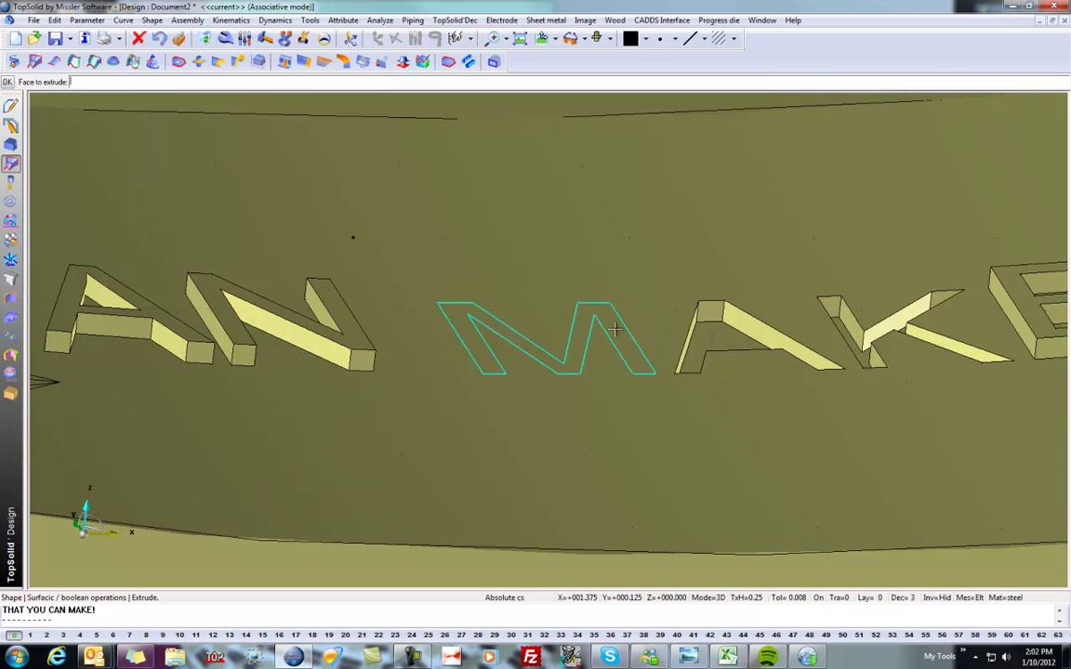
key("Return")
left_click(87, 82)
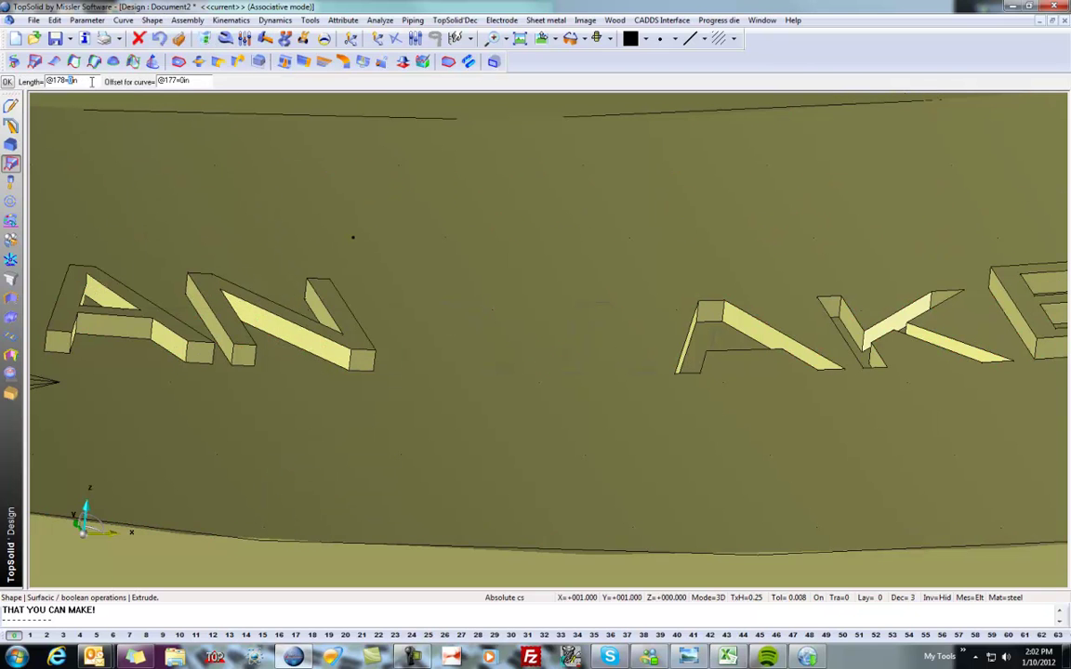
type(".1")
key("Return")
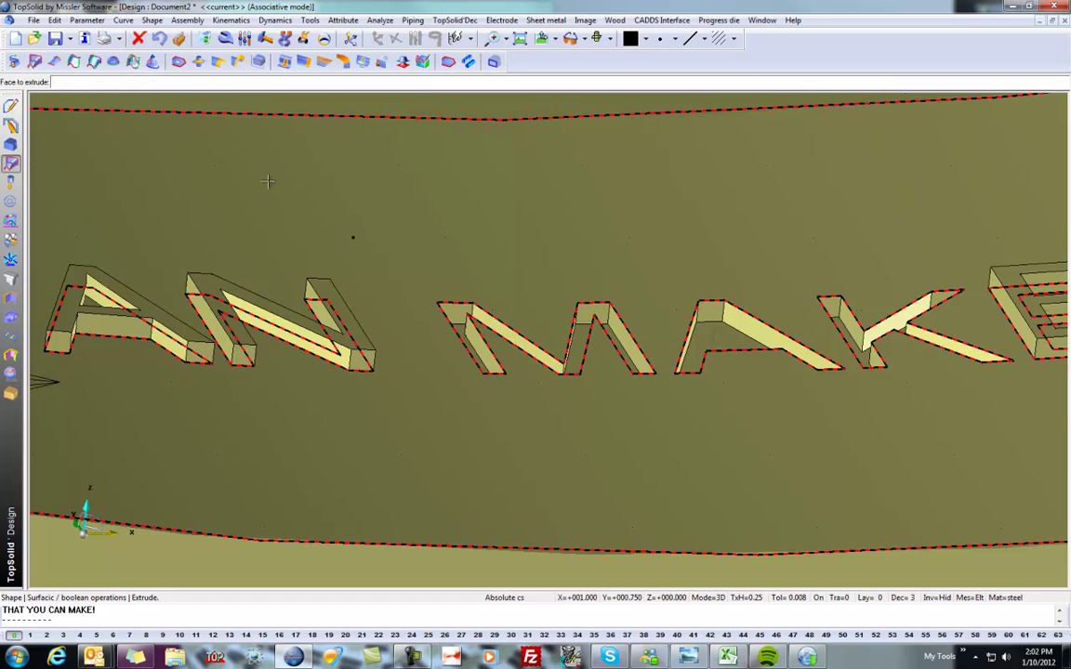
Examine the block from several angles, checking the two flat-face texts and the text on the curved face
scroll(171, 179, "down", 4)
scroll(171, 178, "down", 4)
scroll(794, 345, "down", 1)
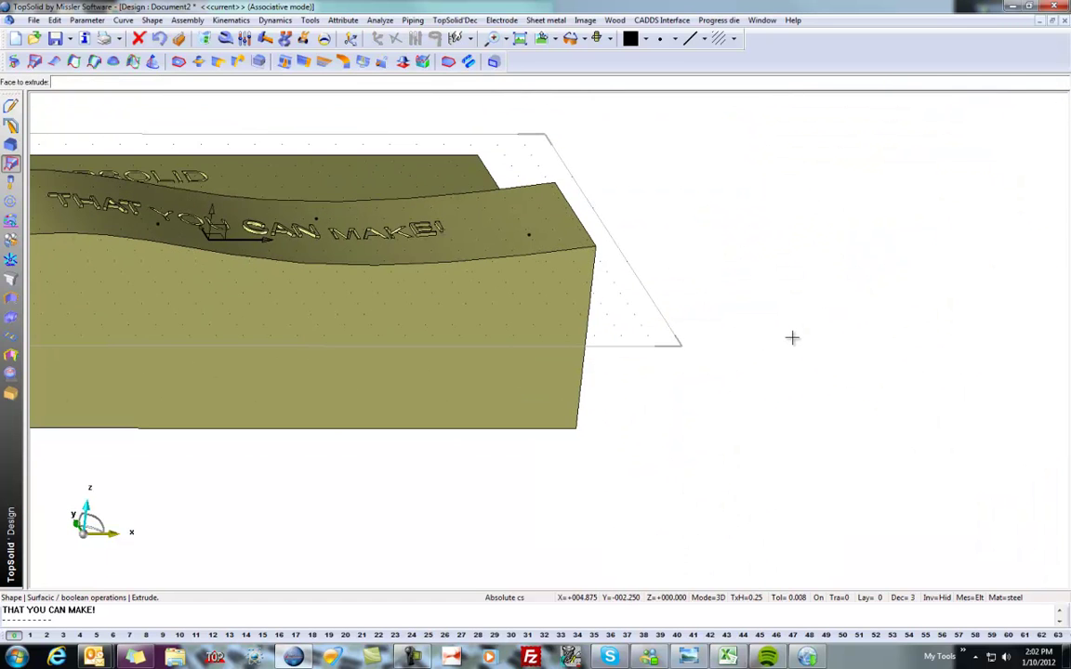
middle_click_drag(792, 318, 791, 336)
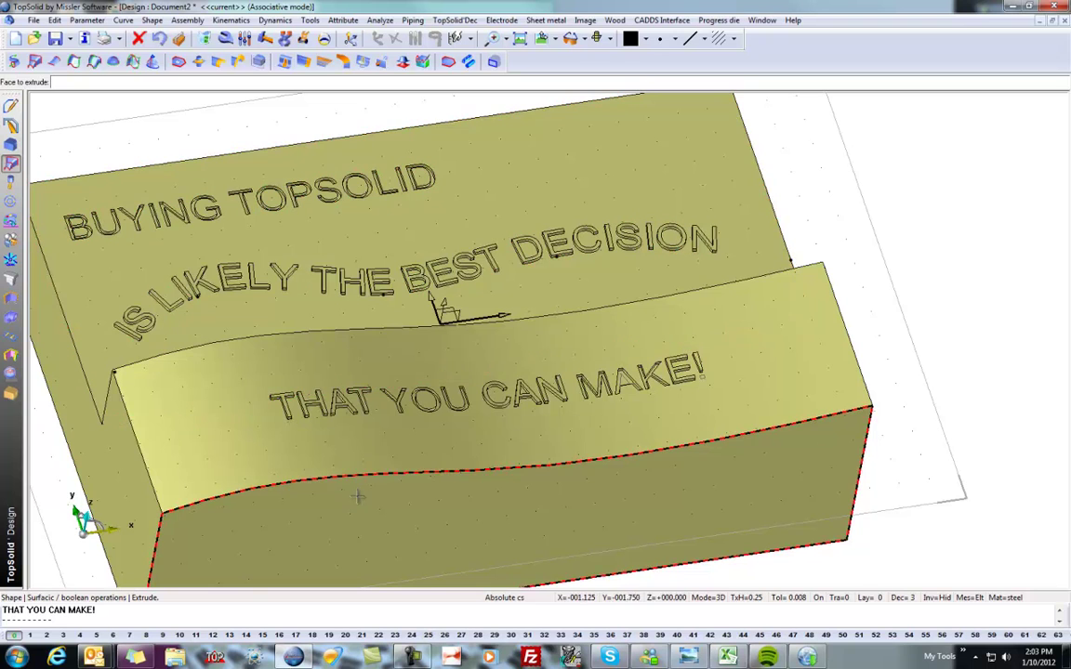
middle_click_drag(446, 520, 234, 251)
scroll(446, 372, "up", 2)
scroll(447, 372, "up", 4)
scroll(280, 248, "down", 3)
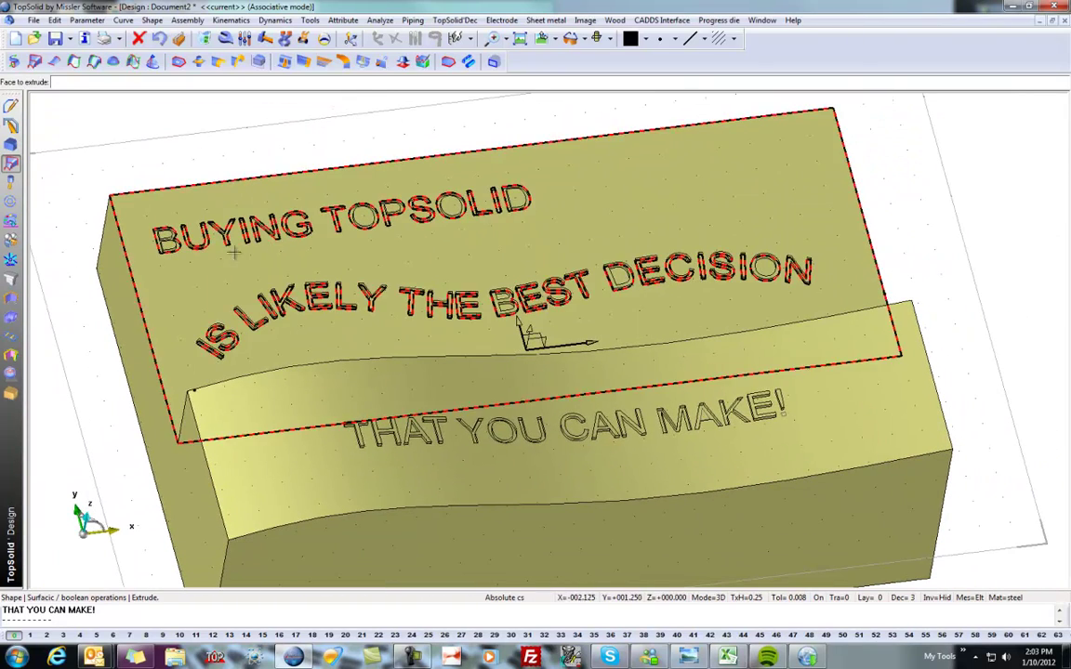